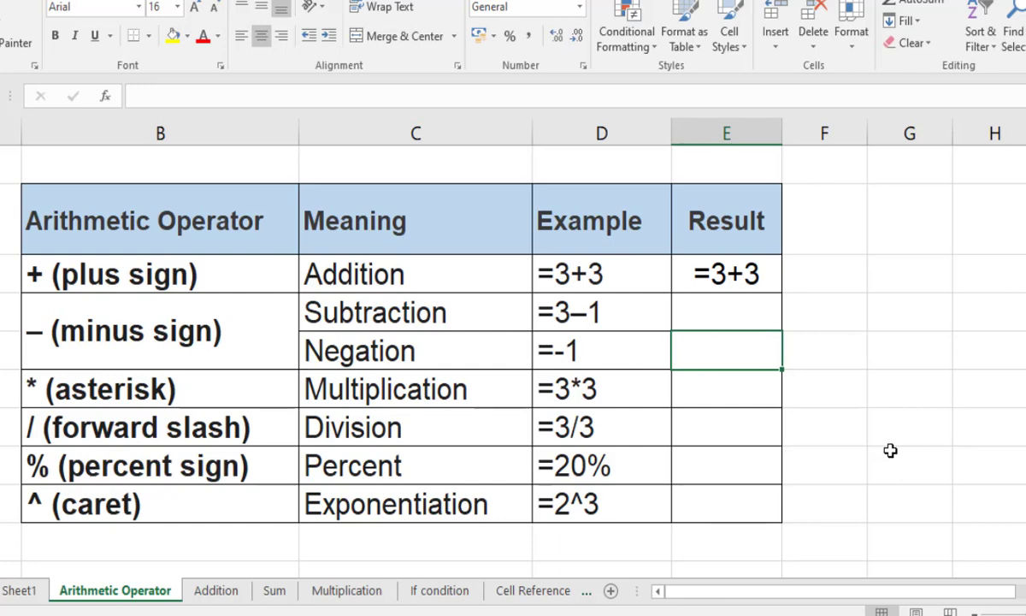
- Enter -9 in the Result cell of the Negation row
text(-)
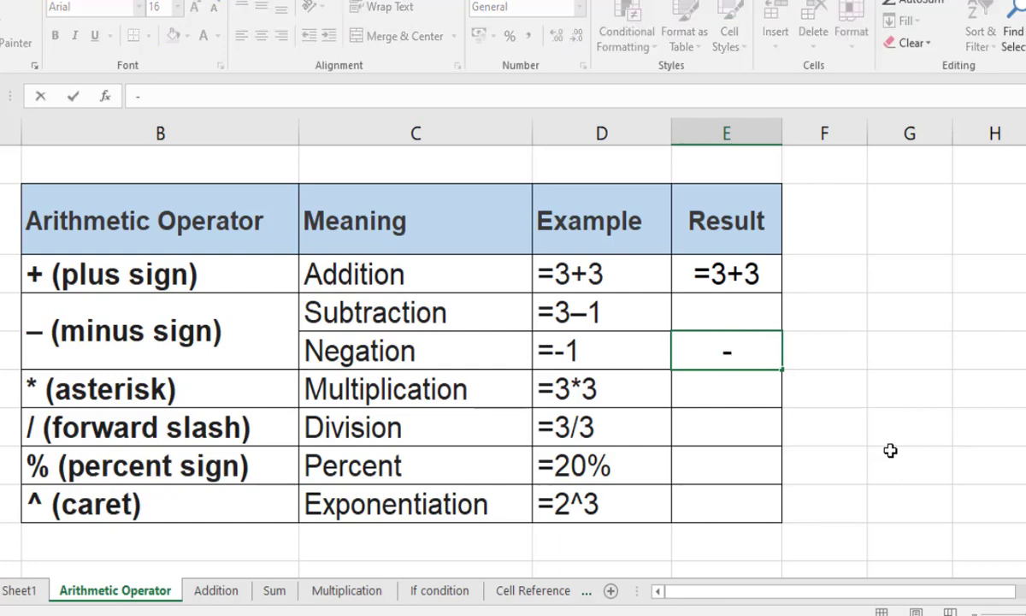
text(9)
key(Return)
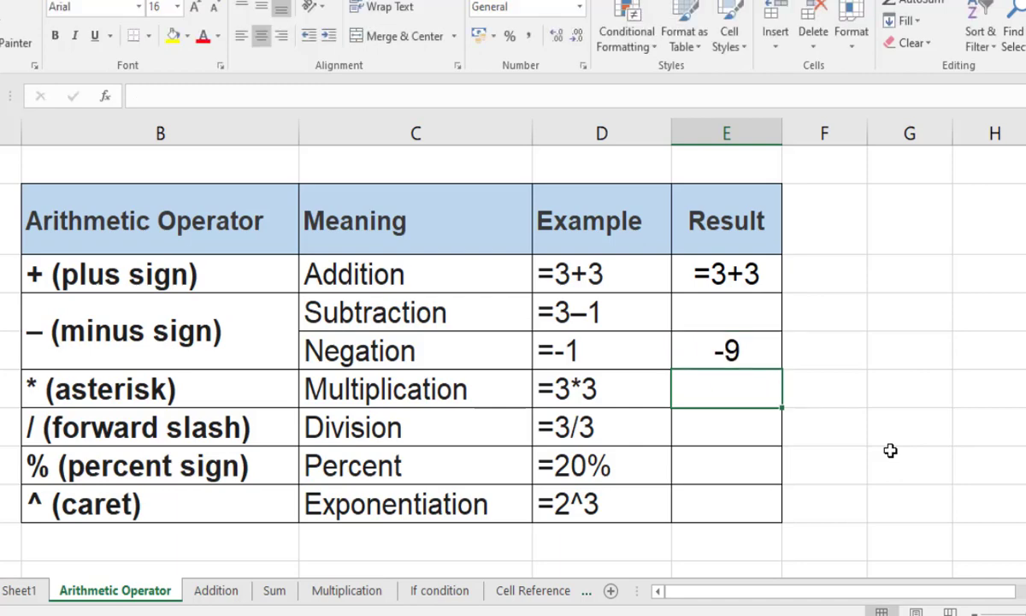
- Replace the Negation row's Result value with 9
key(Up)
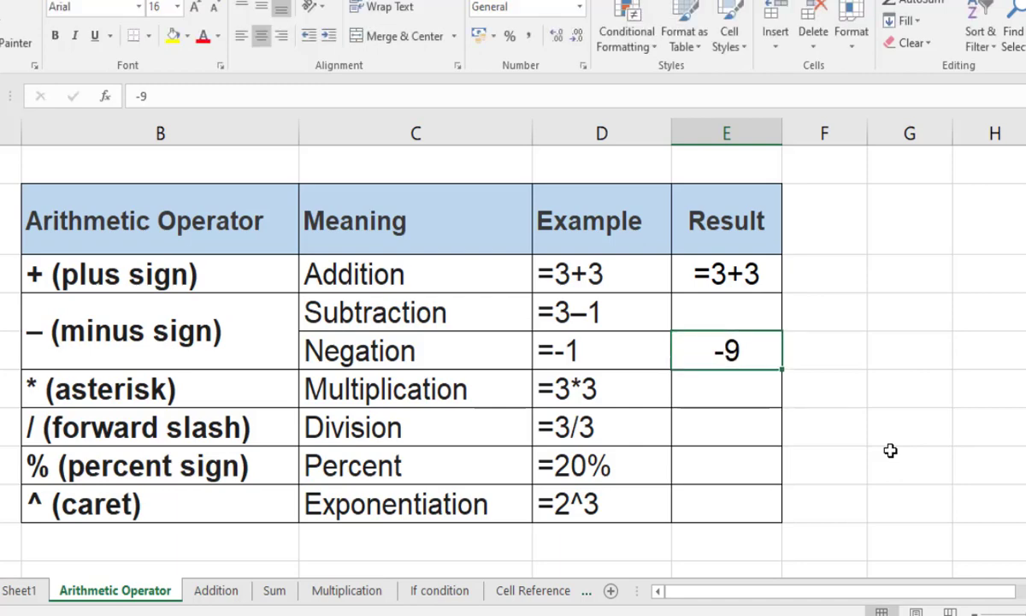
text(9)
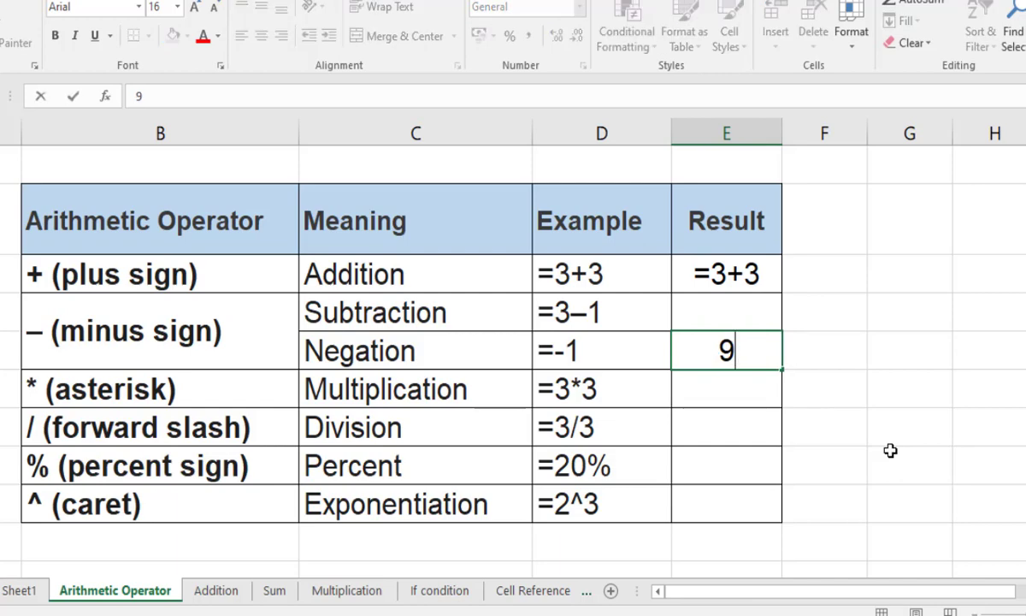
key(Return)
- Highlight the operator and meaning cells of the Multiplication row and of the Percent row
drag(482, 393, 247, 378)
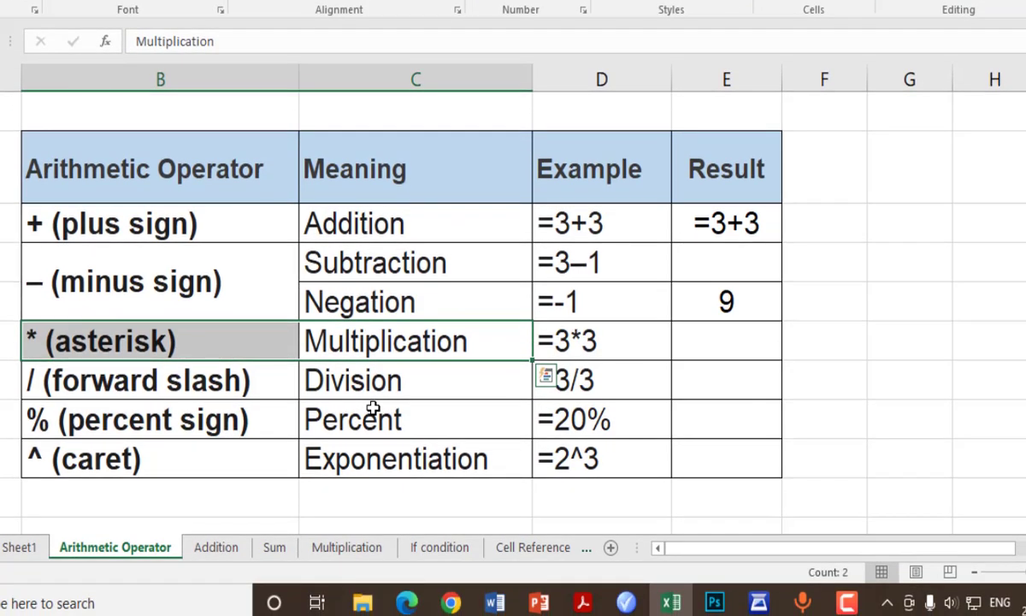
click(737, 382)
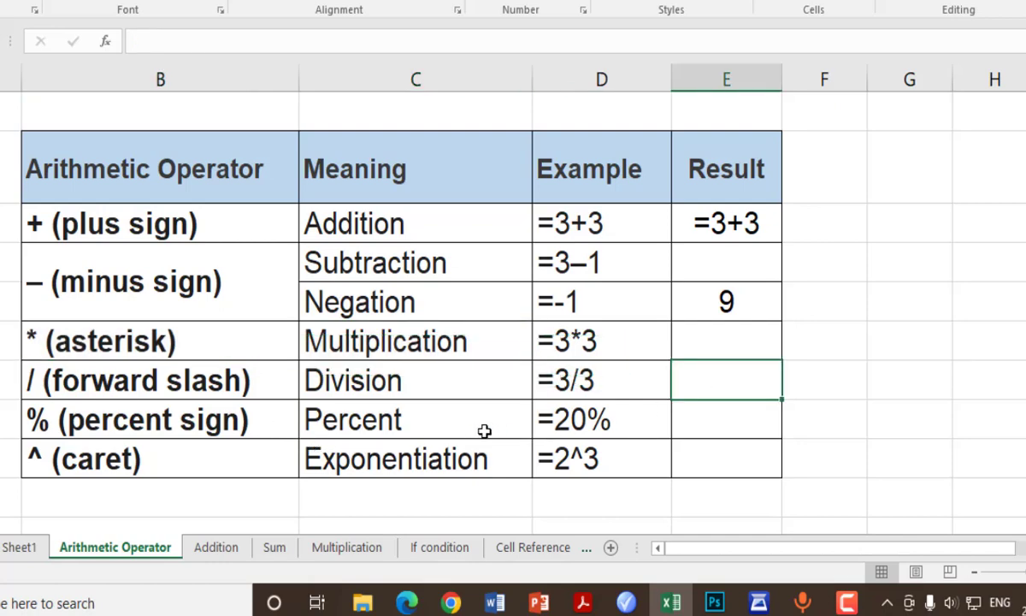
drag(477, 429, 164, 410)
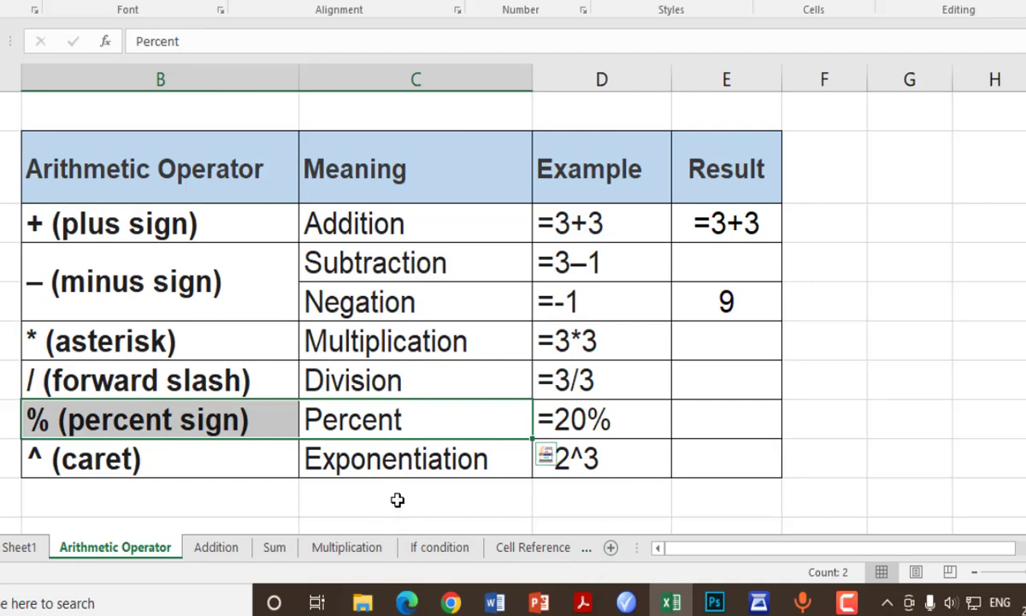
- Enter the formula =2^3 in the Result cell of the Exponentiation row
click(726, 458)
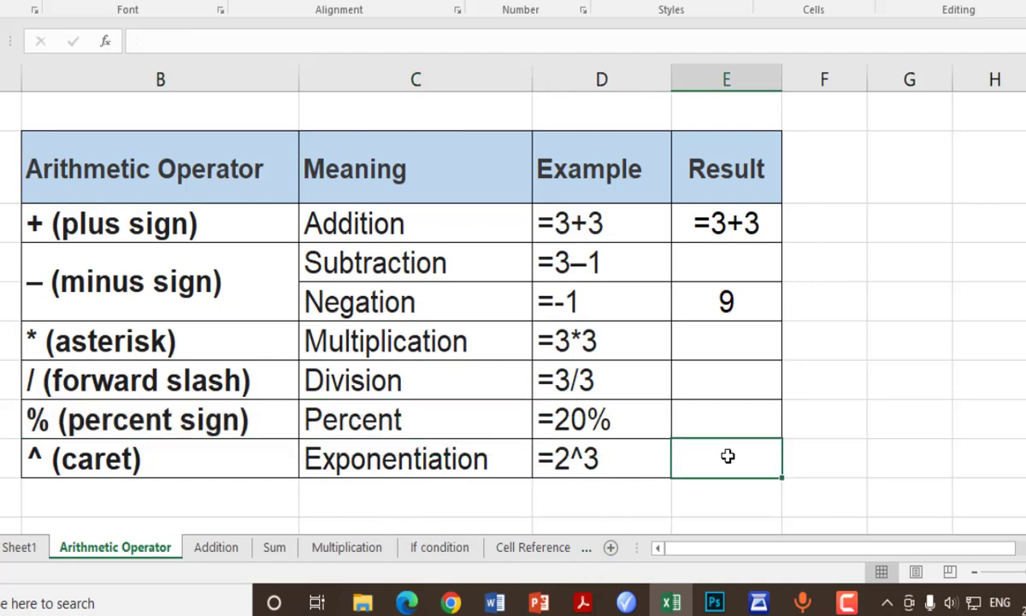
text(=)
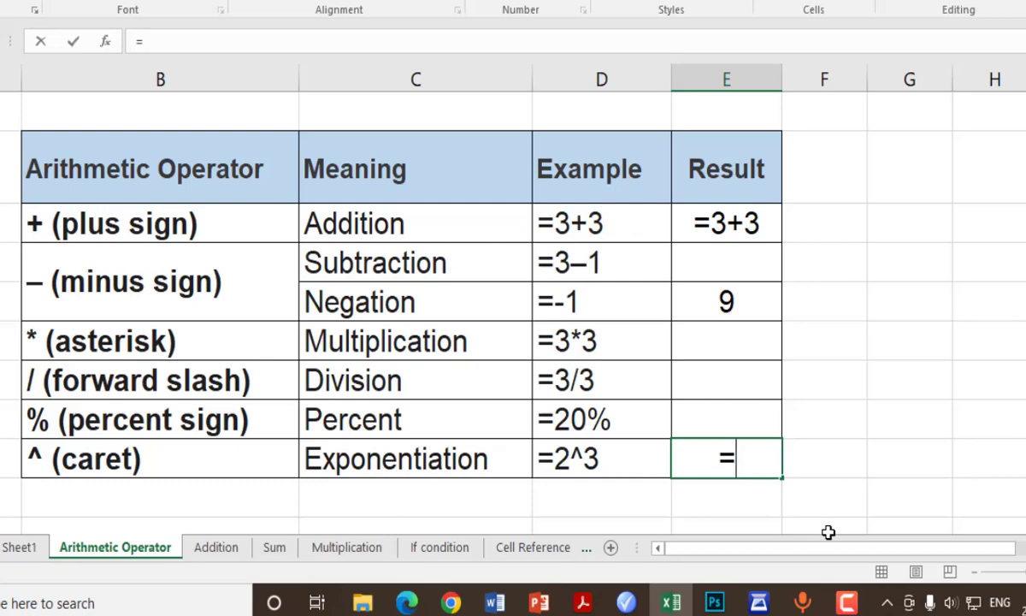
text(2^)
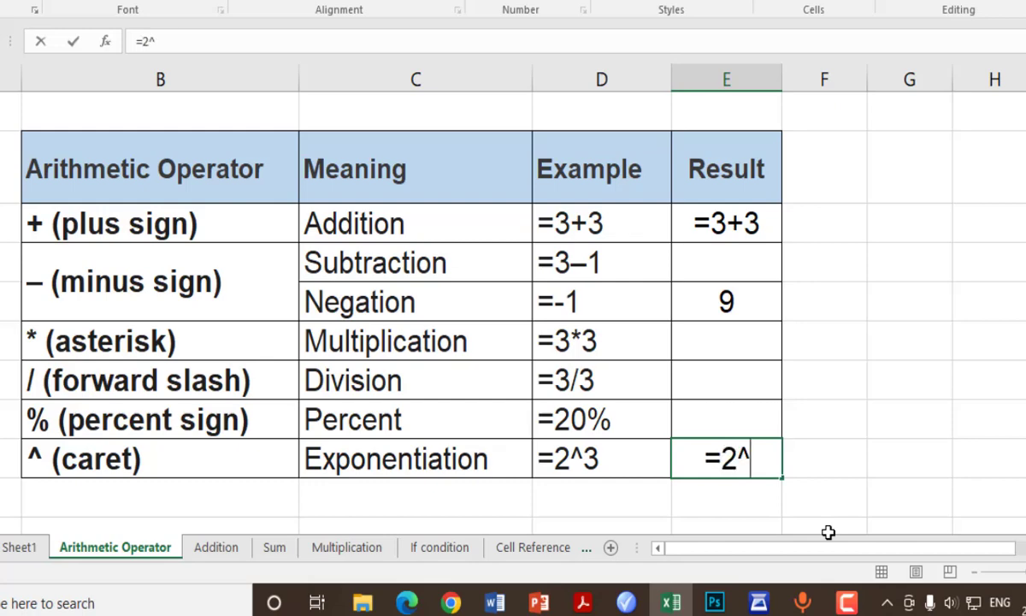
text(3)
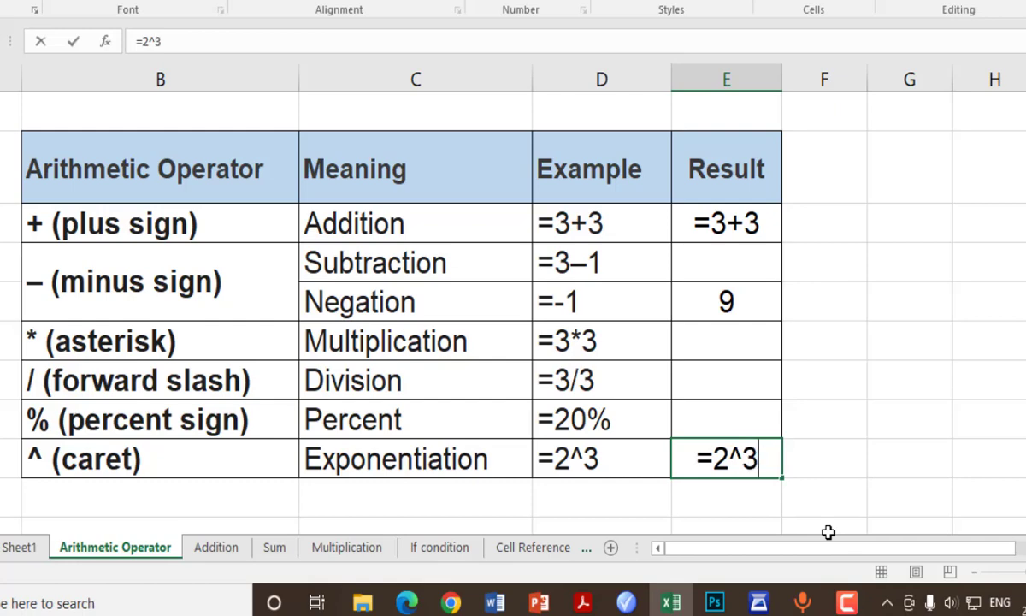
key(Return)
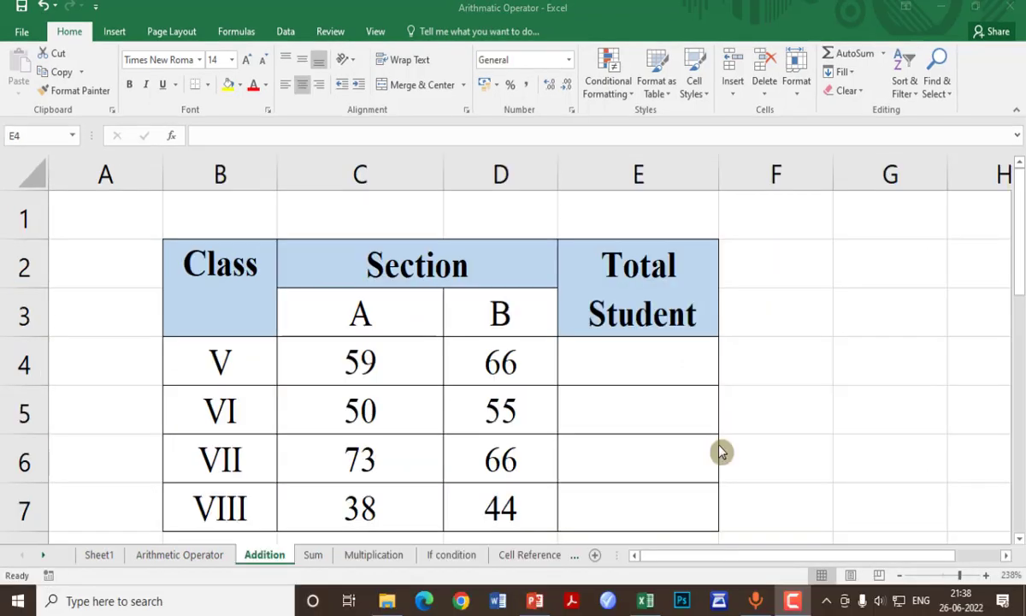
- On the Addition sheet, add sections A and B for class V with the formula =C4+D4 in E4
click(637, 374)
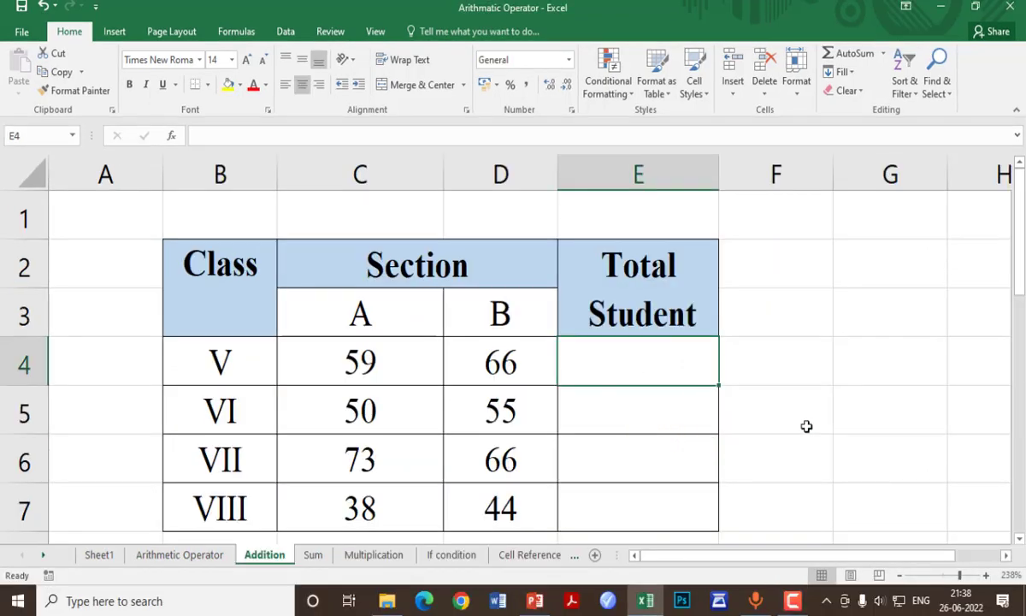
text(=)
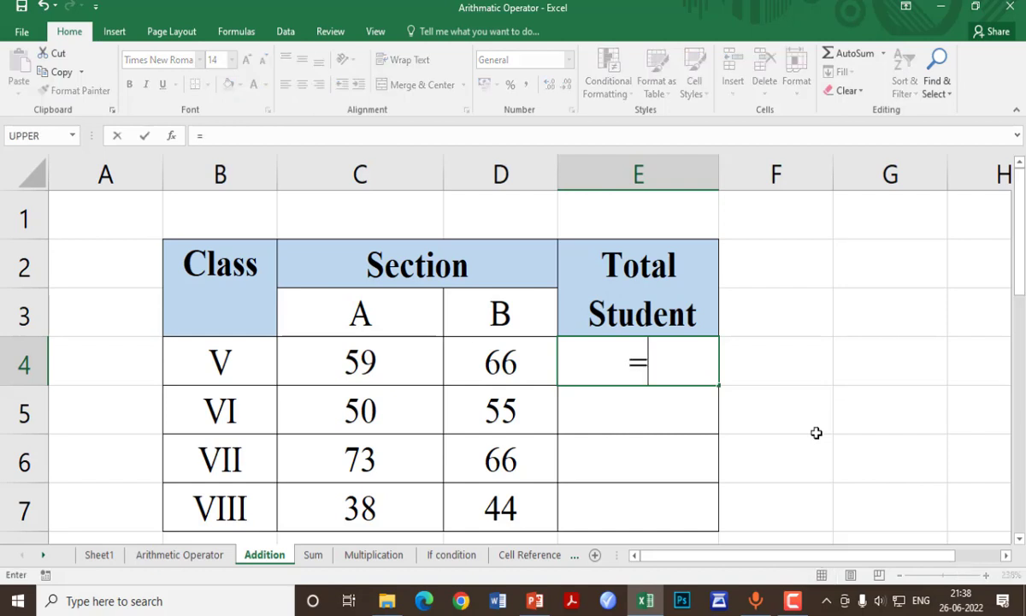
click(385, 365)
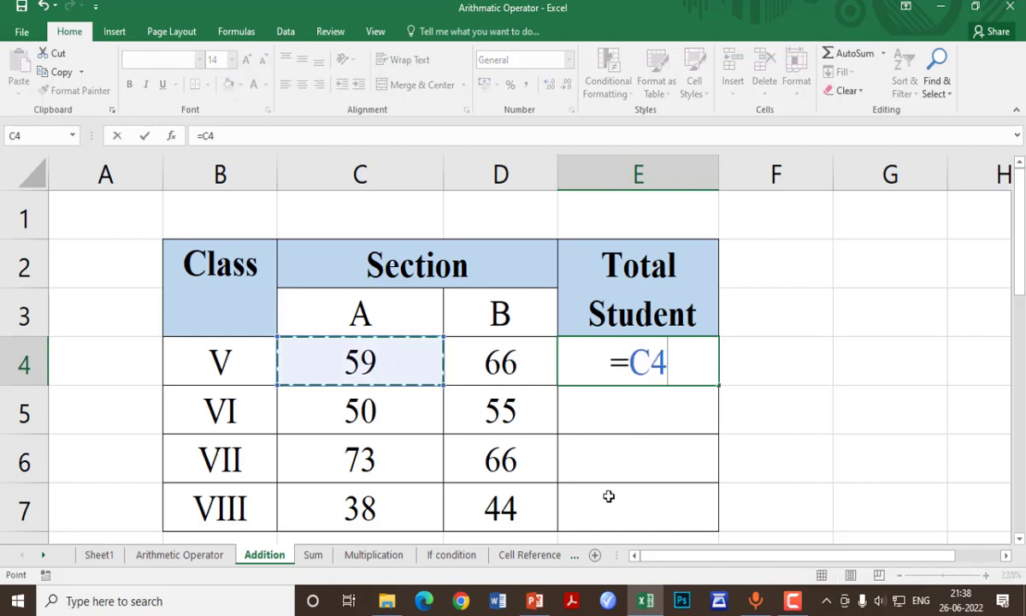
text(+)
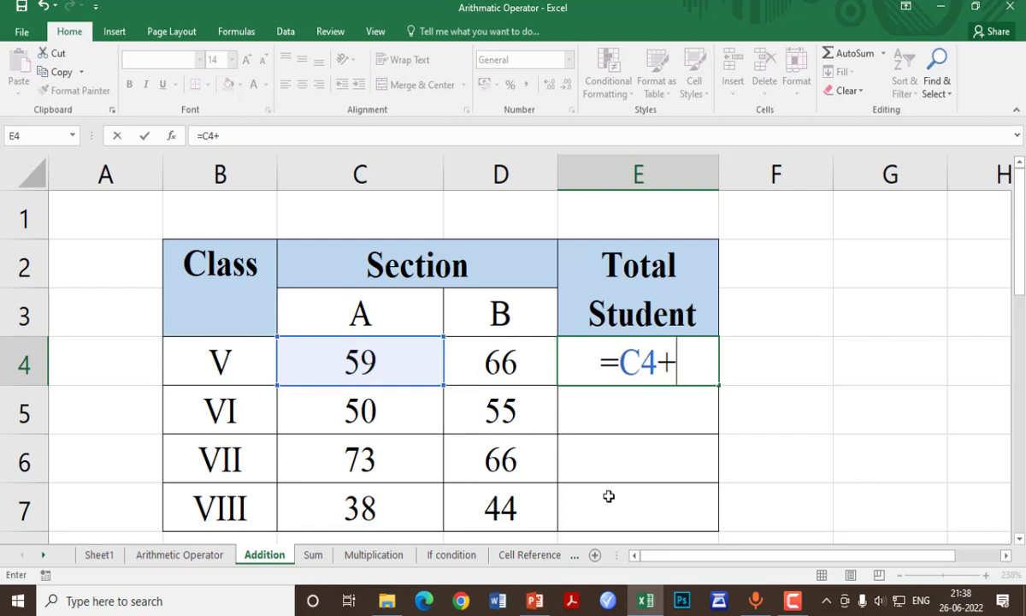
click(515, 367)
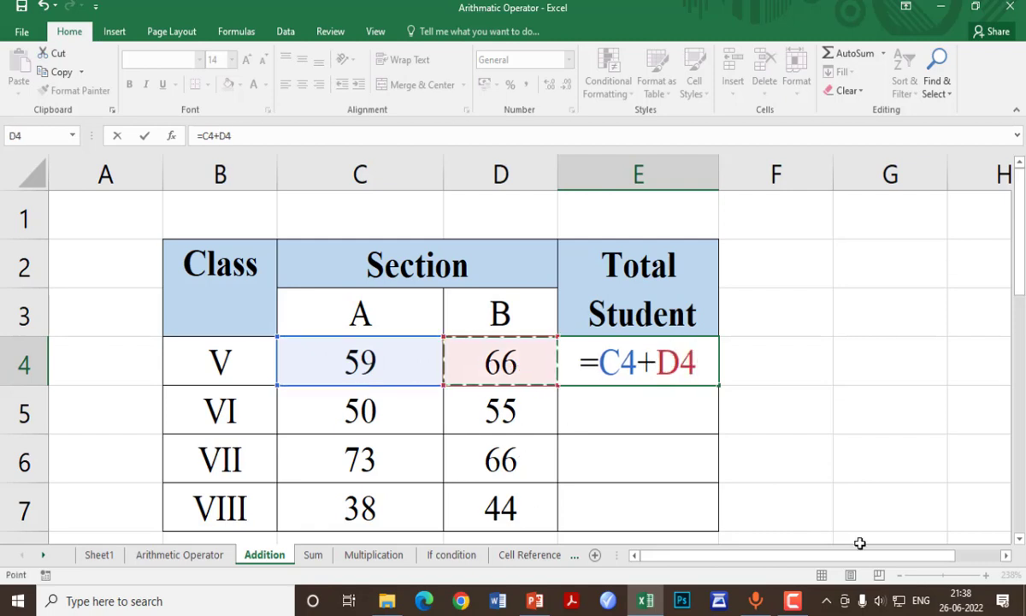
key(Return)
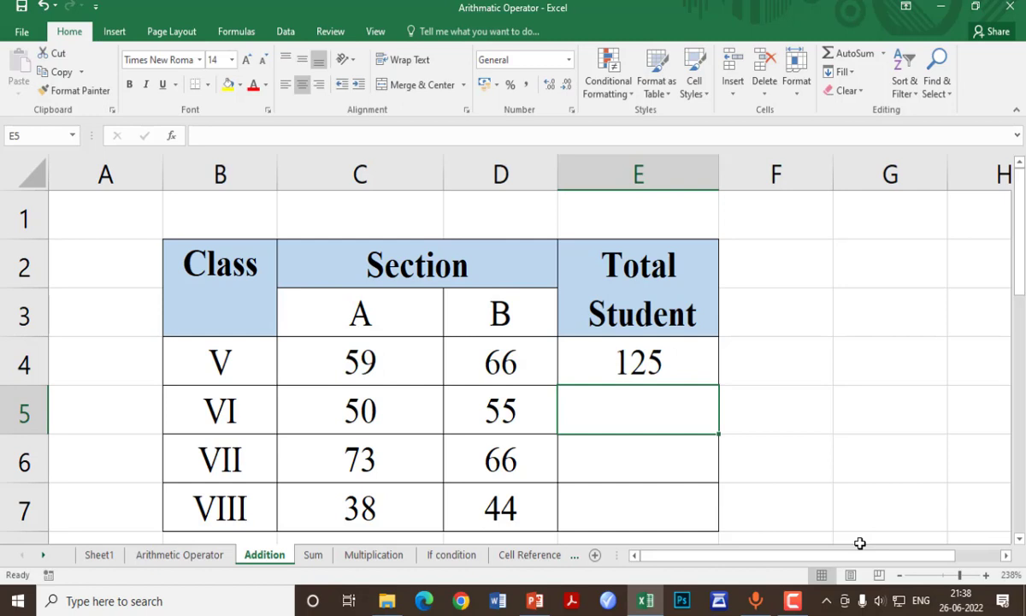
- Auto-fill the class V Total Student formula from E4 down through class VIII
click(656, 364)
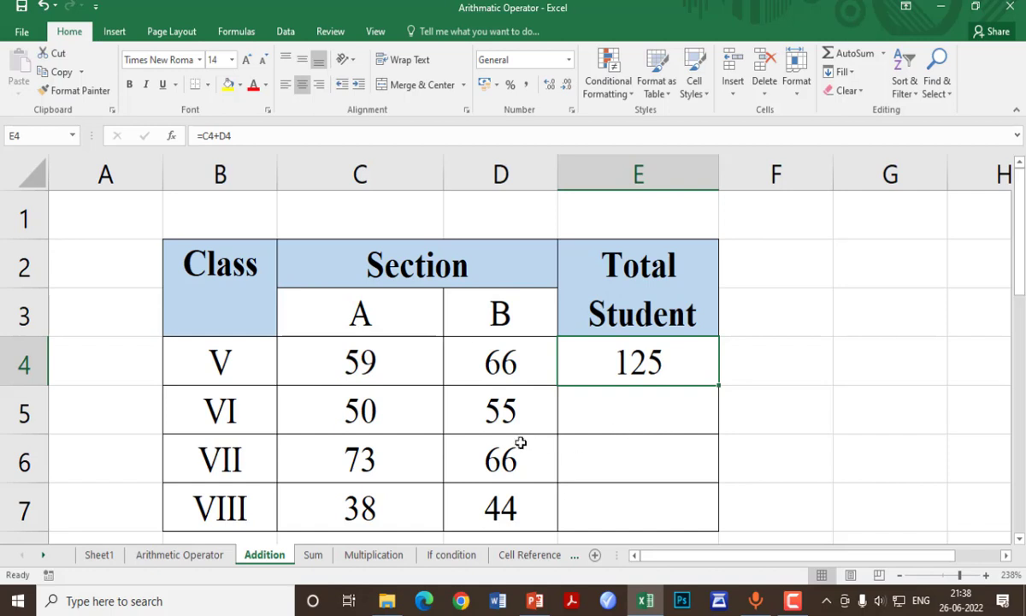
click(238, 416)
drag(238, 417, 235, 511)
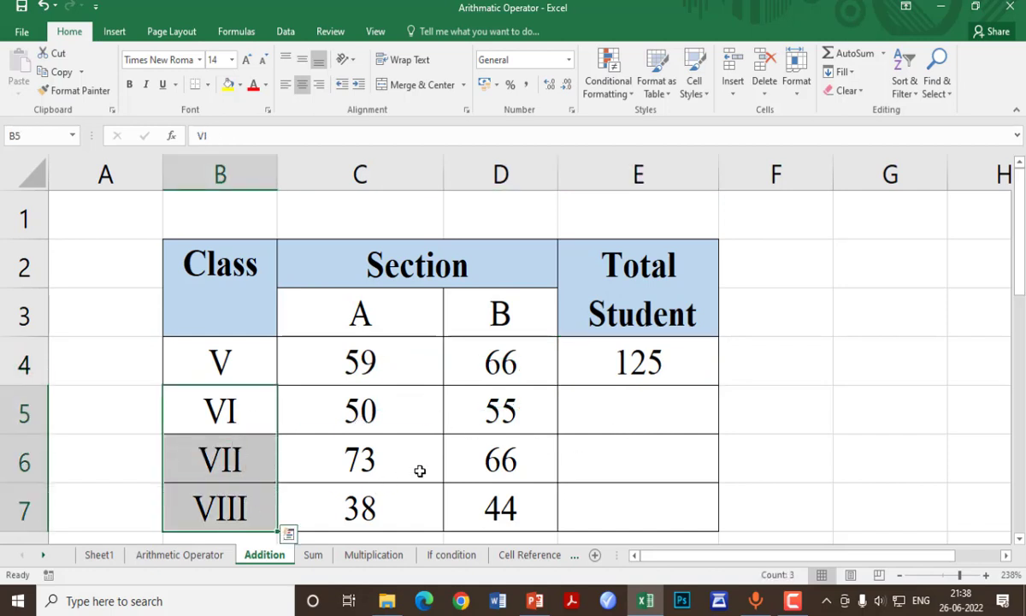
click(651, 402)
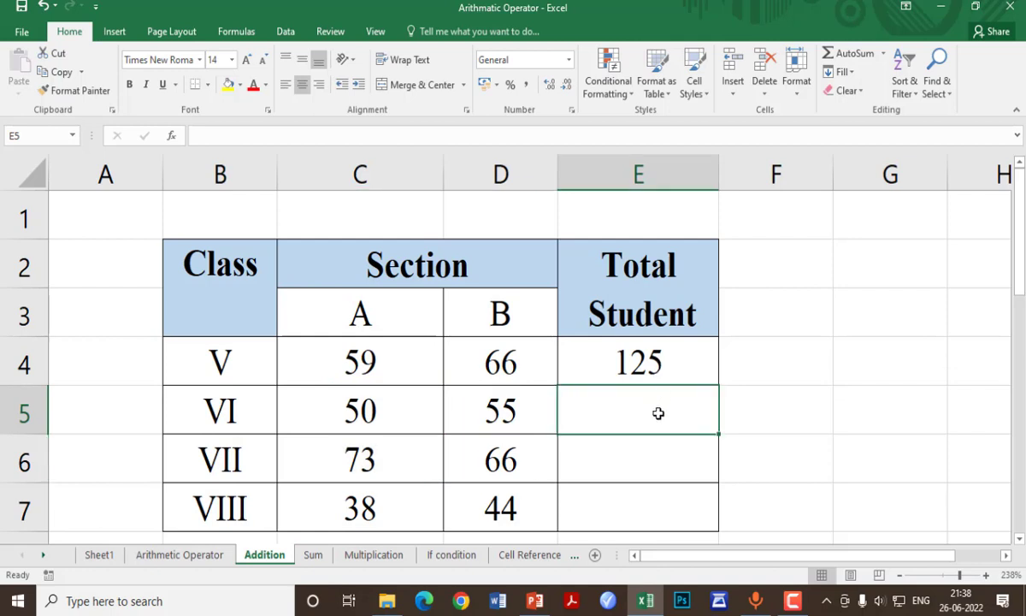
click(658, 364)
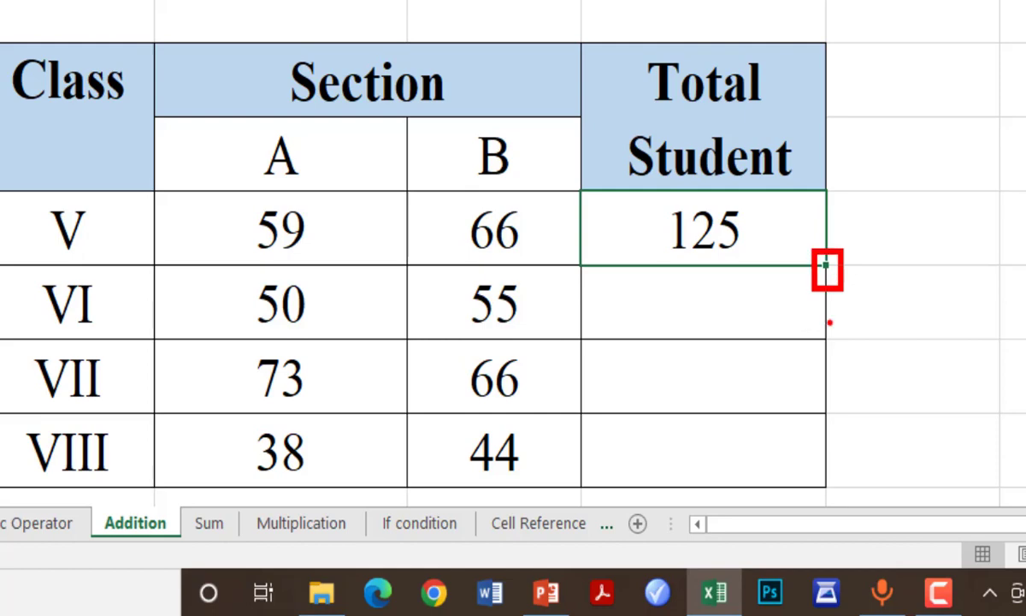
double_click(824, 264)
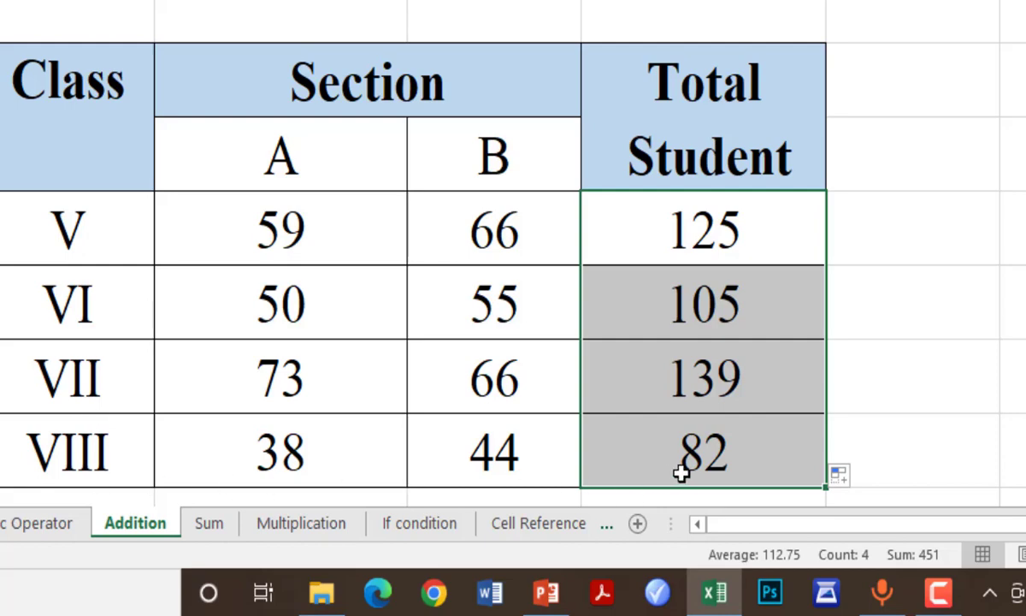
- Clear the totals of classes VI to VIII and refill them by extending E4's formula down to E7
click(729, 469)
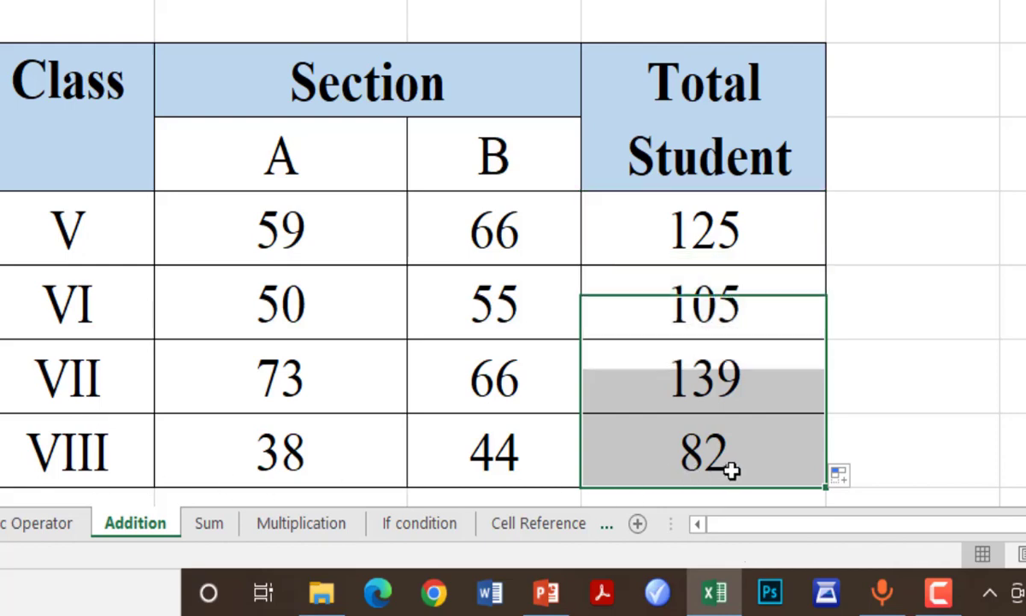
click(756, 254)
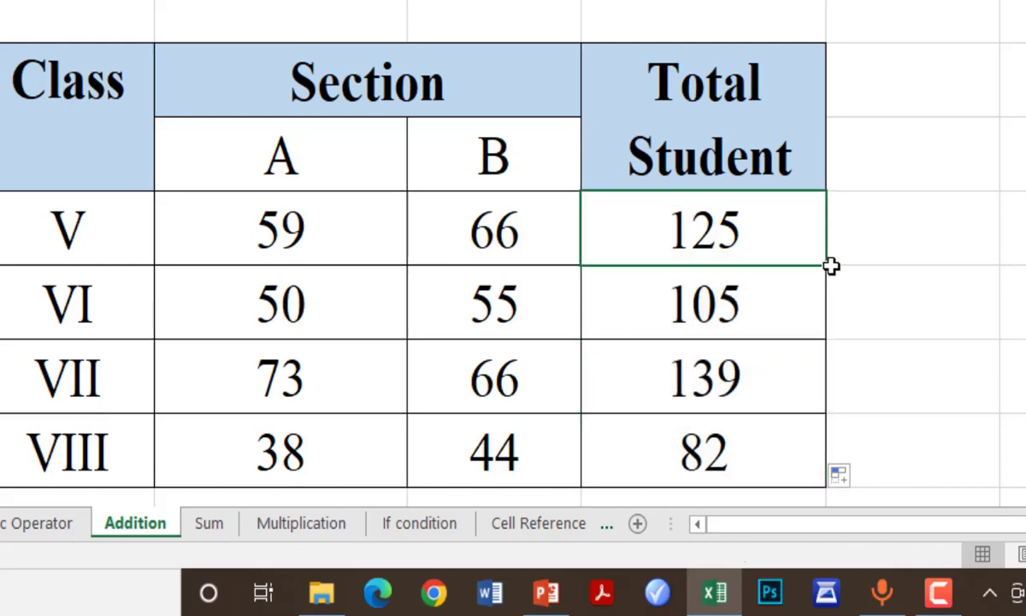
drag(763, 304, 760, 436)
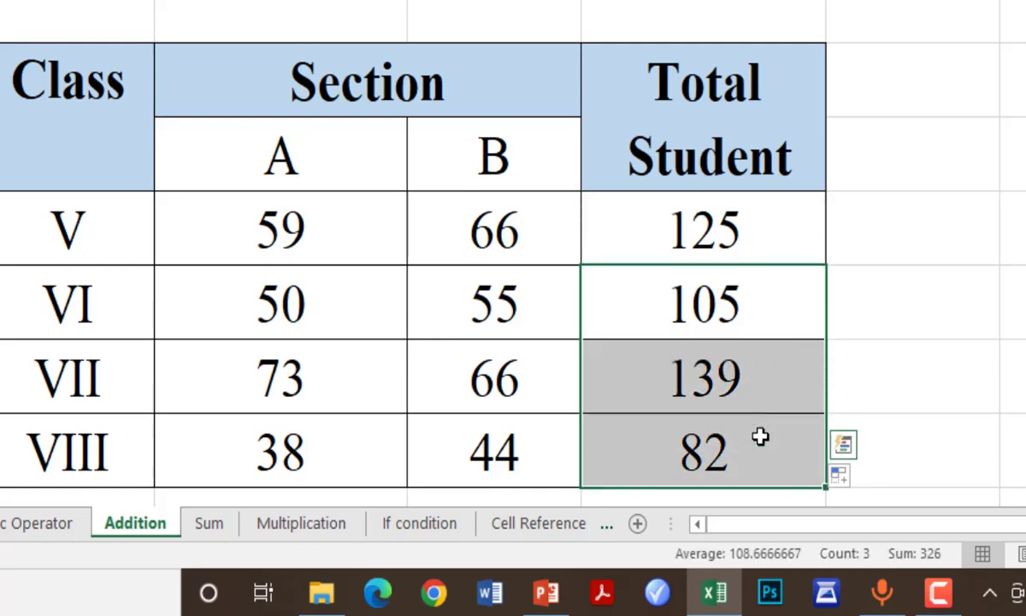
key(Delete)
click(759, 232)
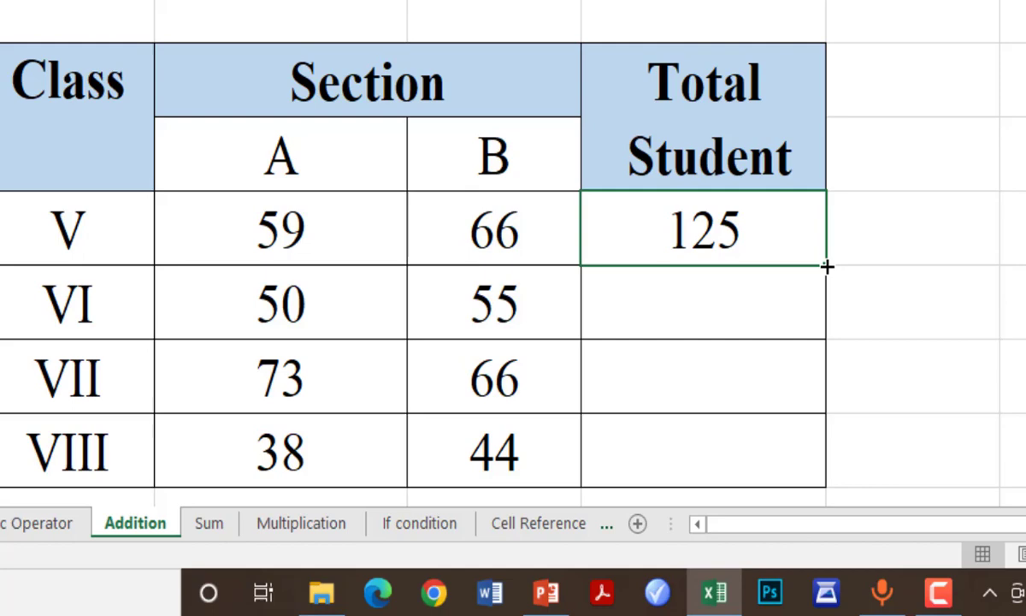
drag(827, 267, 820, 467)
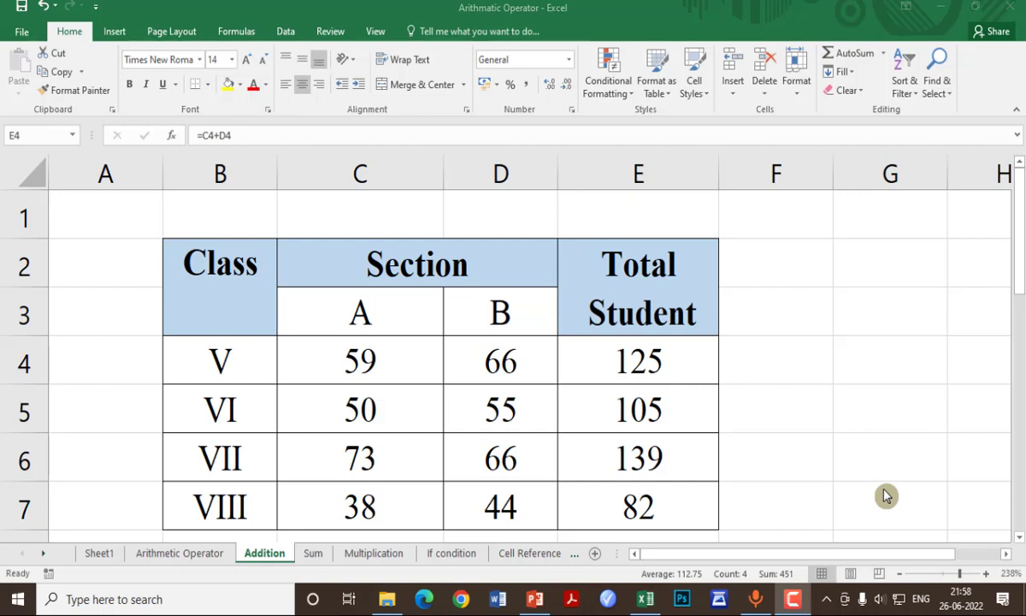
- Open the Sum sheet and select the blank horizontal cell range K4:M4 beside the activity table
click(316, 554)
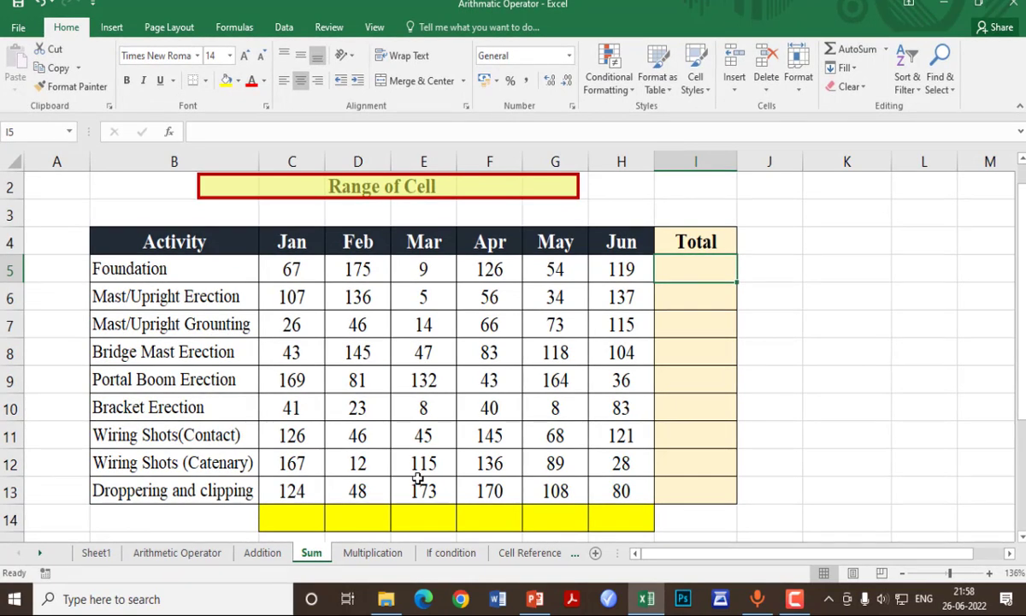
click(1010, 555)
click(1010, 554)
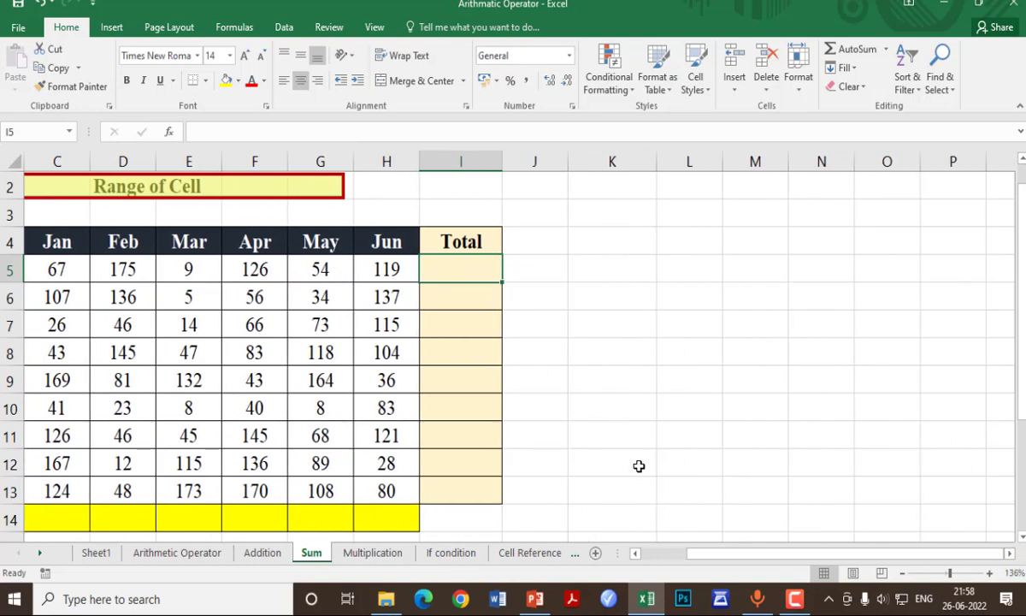
click(617, 242)
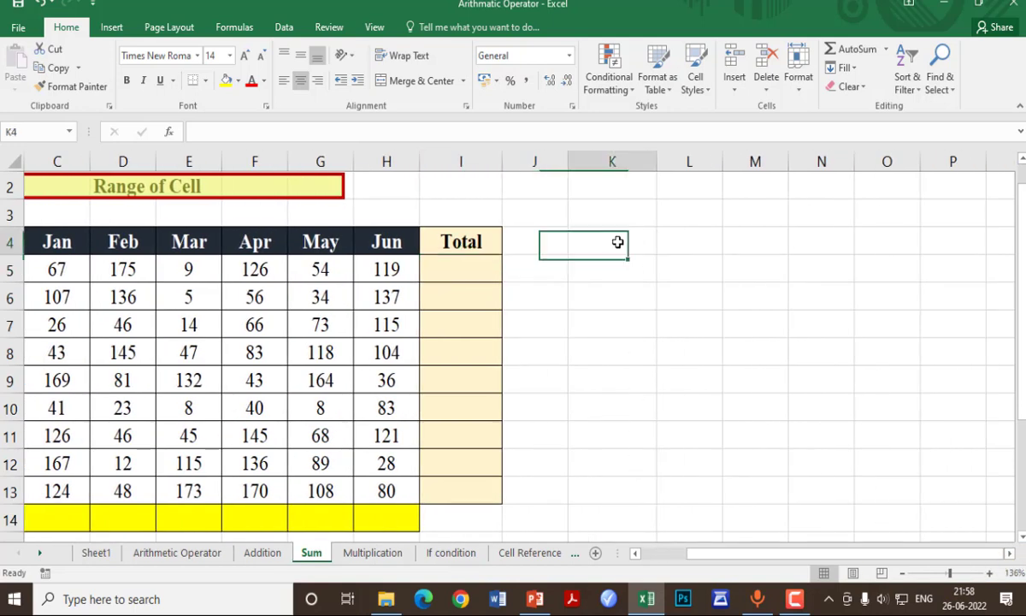
drag(618, 242, 742, 242)
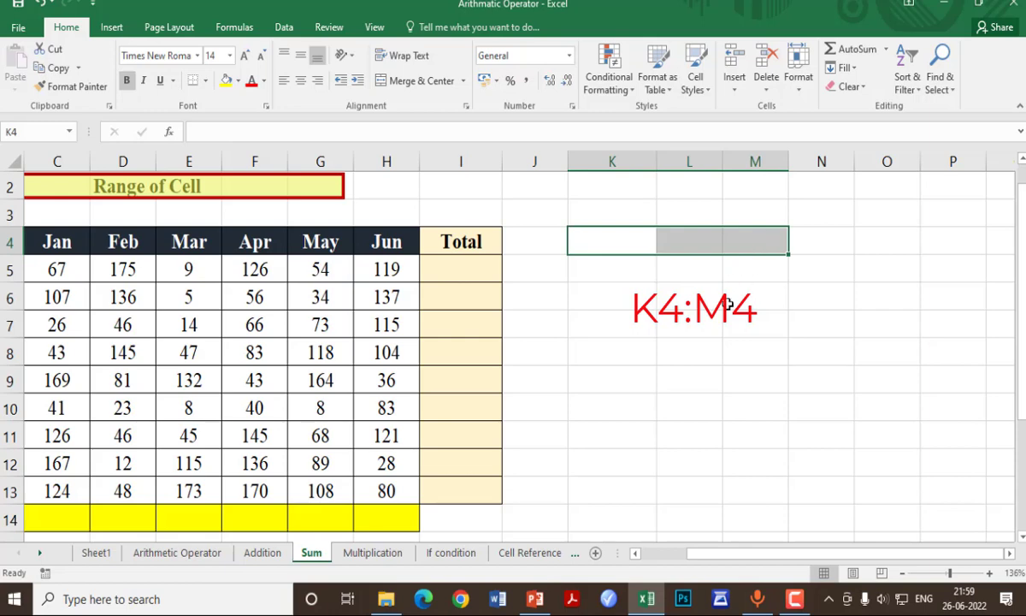
- Select the two separate blank ranges K4:N6 and K10:O12 together
drag(633, 242, 833, 294)
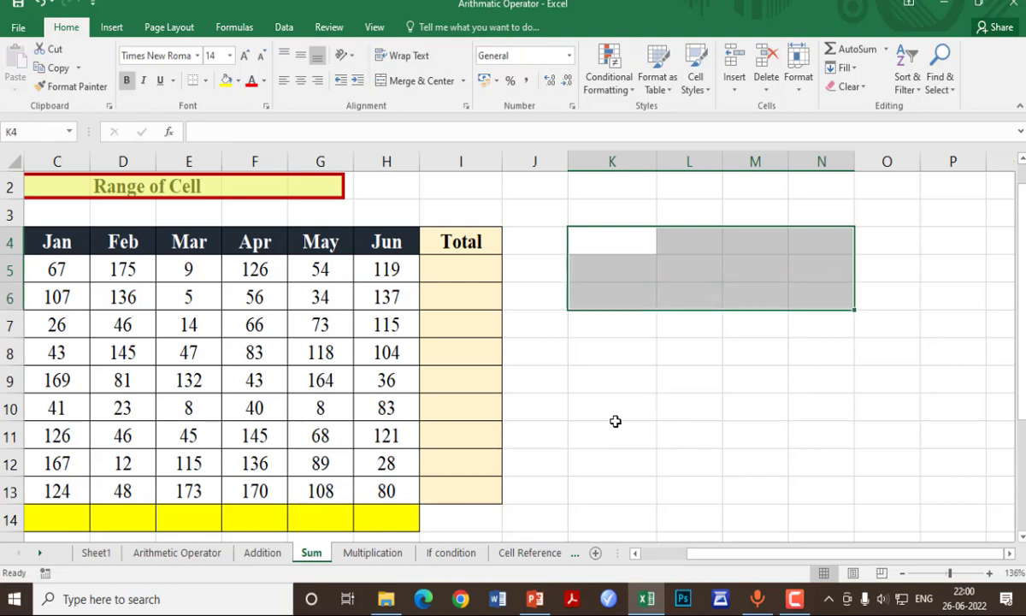
key(ctrl)
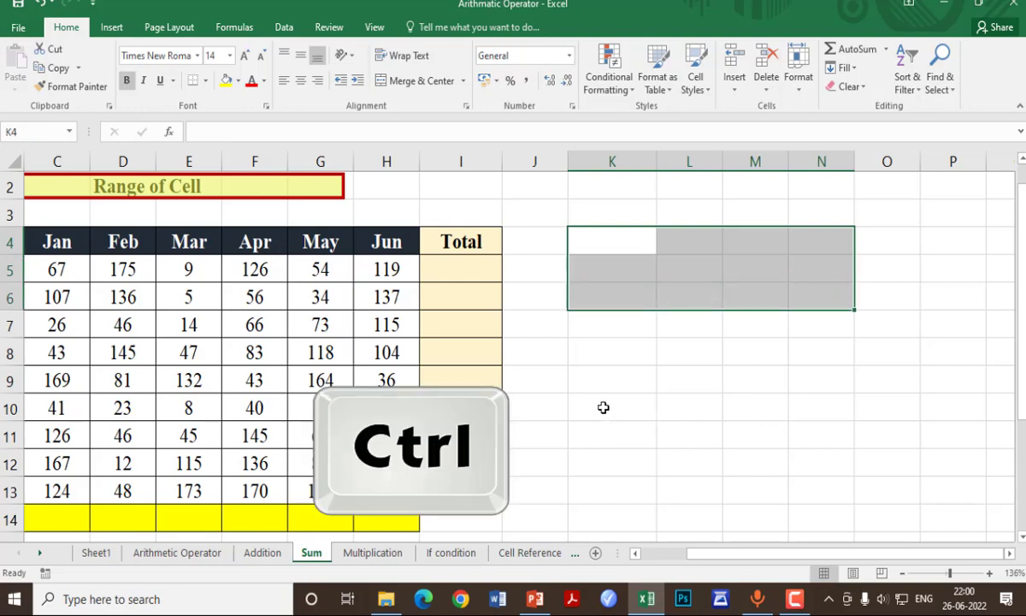
drag(598, 414, 906, 465)
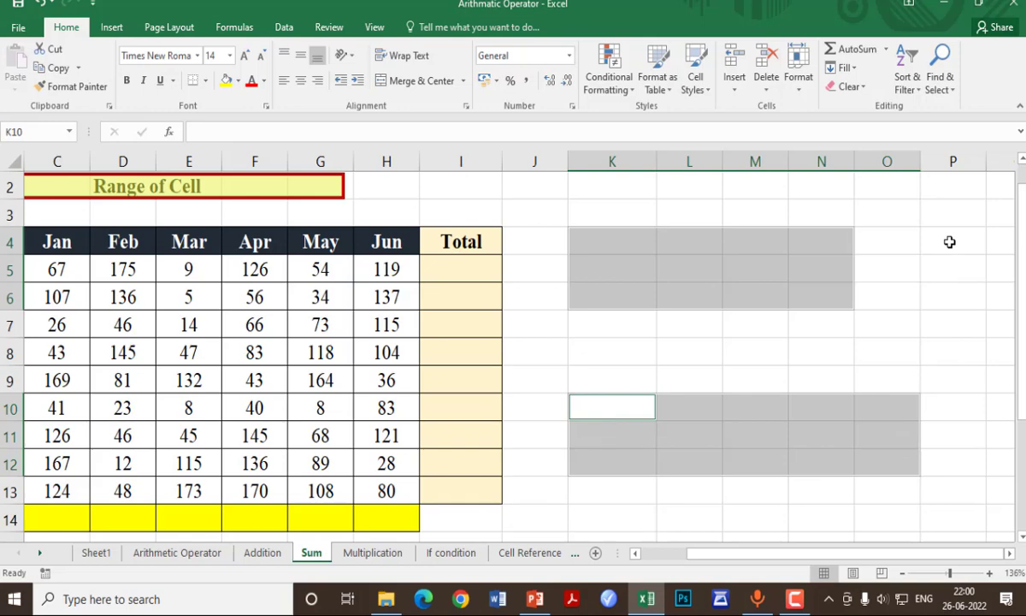
- Add the blank vertical range P4:P13 to the selected ranges, and clear the multiple selection by selecting M8
key(ctrl)
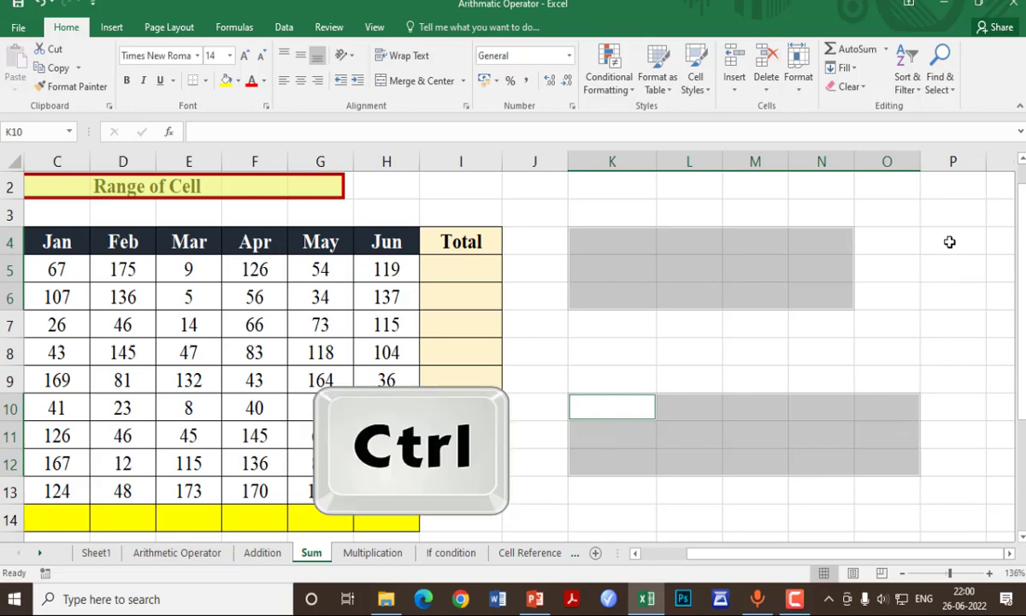
drag(949, 242, 958, 491)
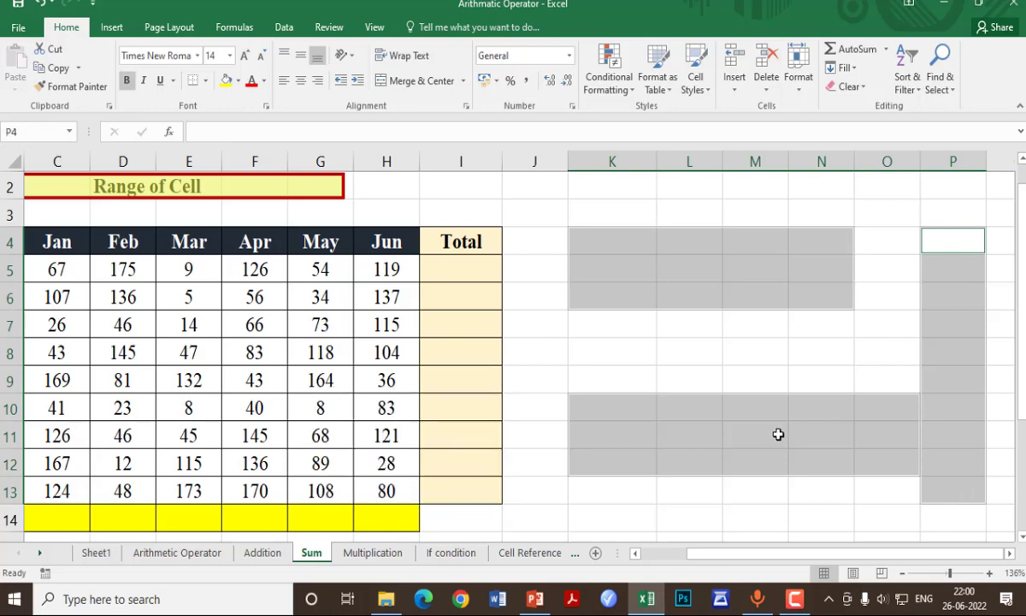
click(741, 348)
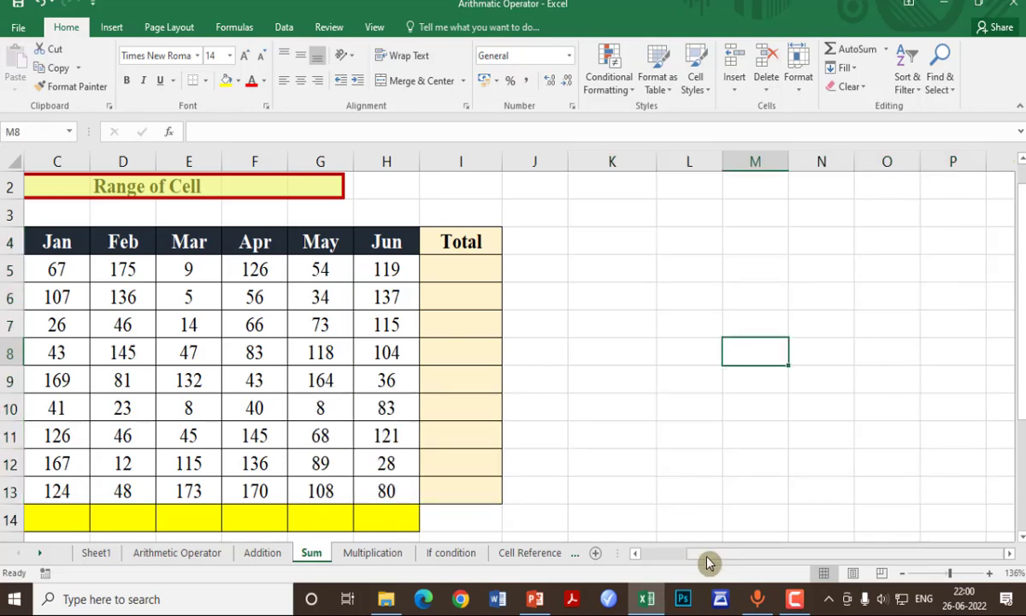
- Total the Foundation row's Jan to Jun values in I5 by applying AutoSum to C5:I5
drag(728, 560, 636, 560)
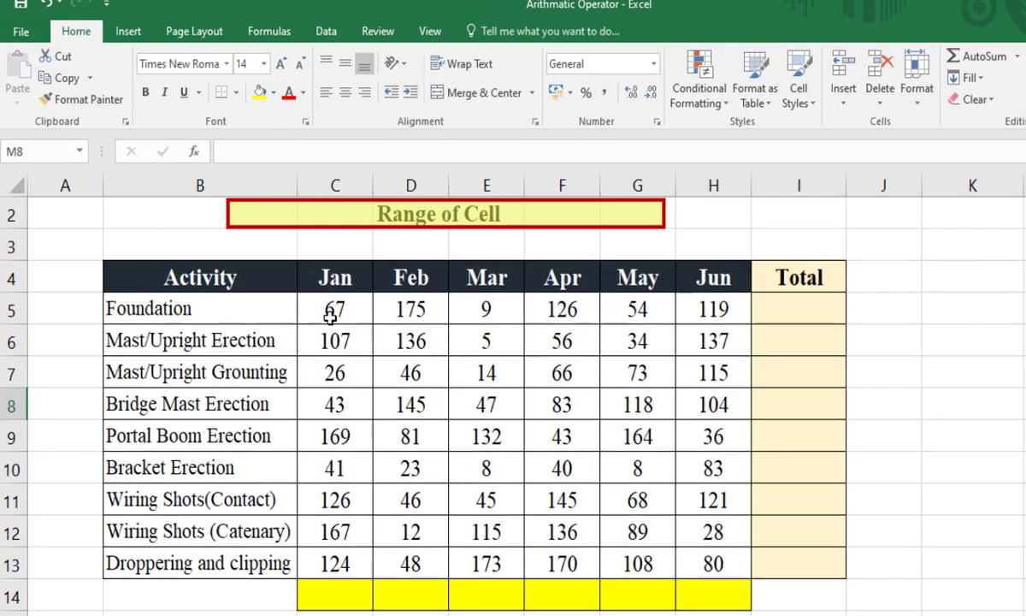
click(141, 310)
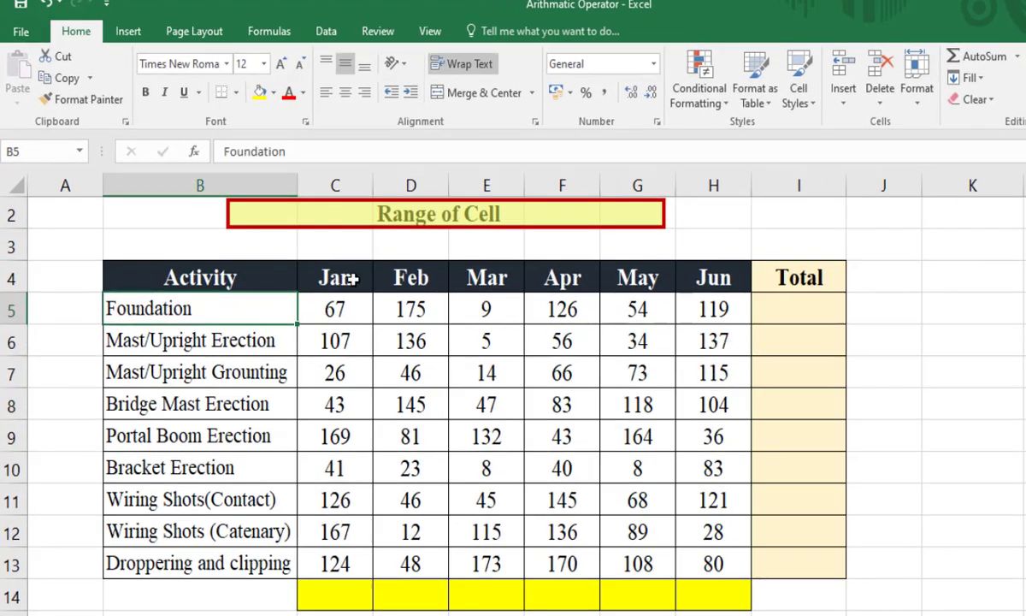
click(812, 313)
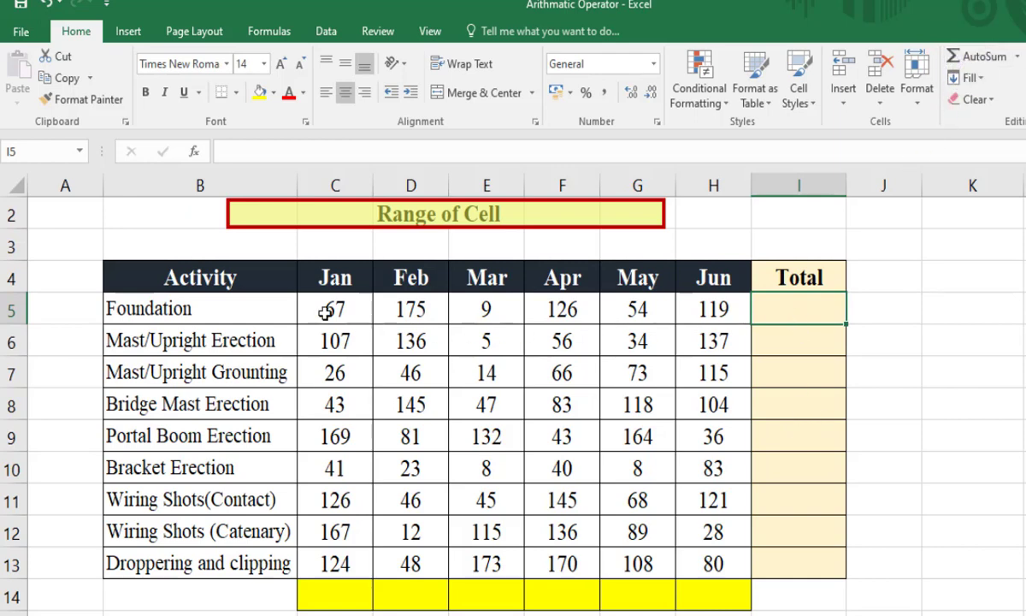
mouse_move(325, 313)
mouse_down()
mouse_move(813, 305)
mouse_move(313, 318)
mouse_up()
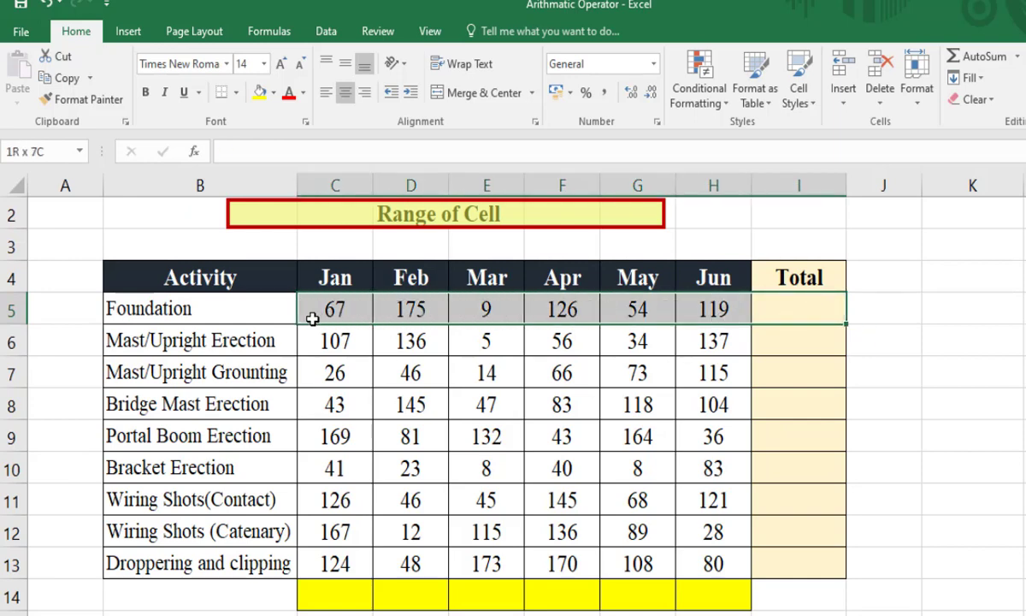
click(816, 304)
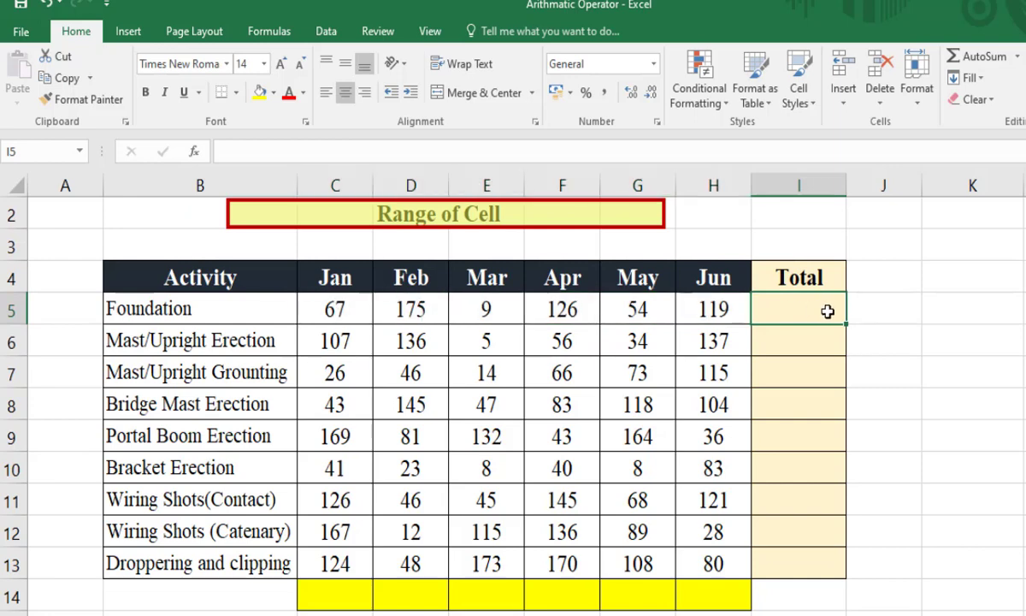
drag(827, 311, 329, 311)
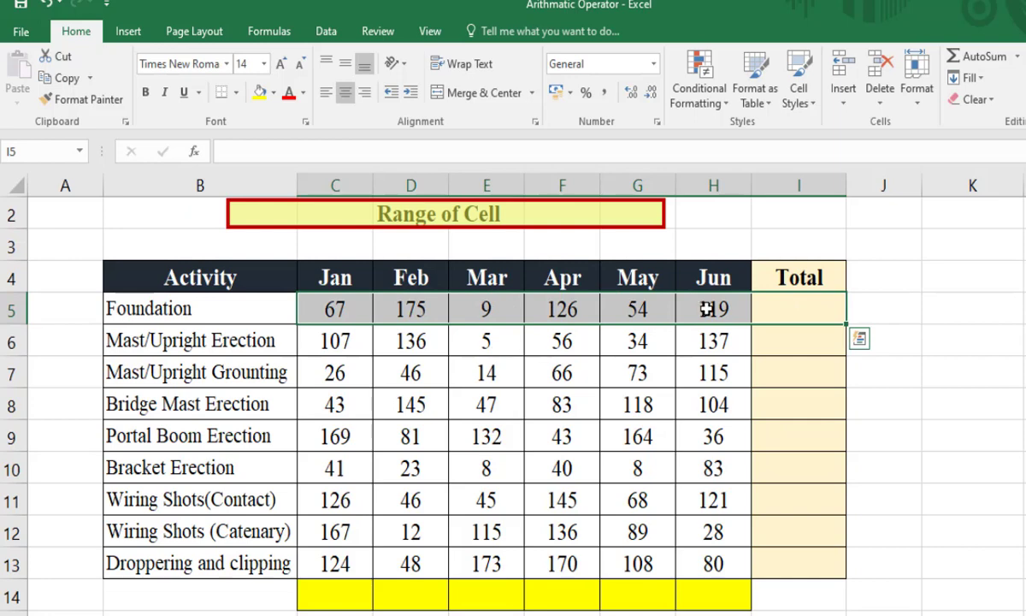
click(980, 58)
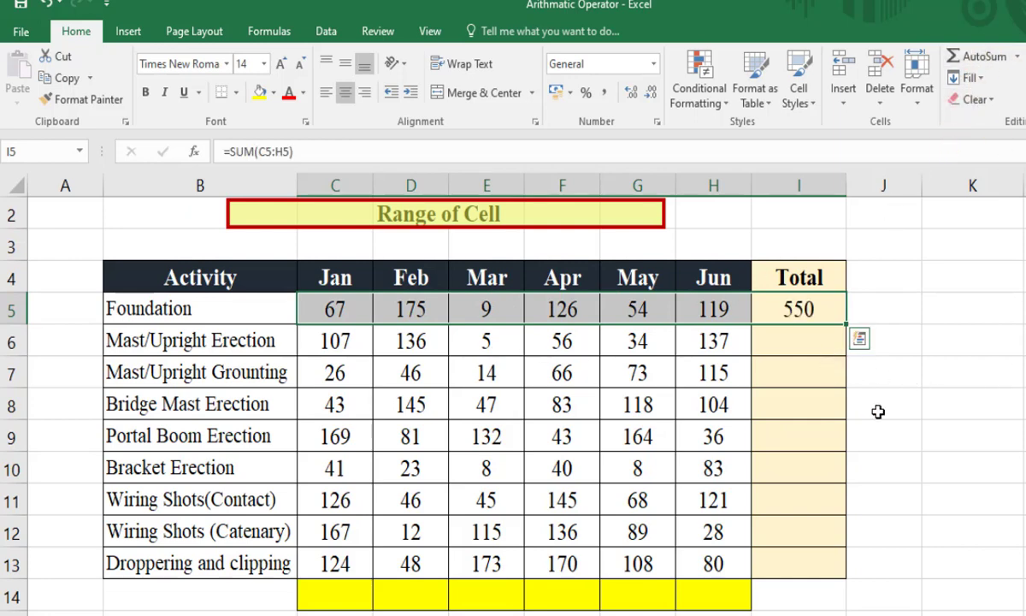
- Auto-fill the Foundation total down to I13, and clear all totals in I5:I13
double_click(847, 325)
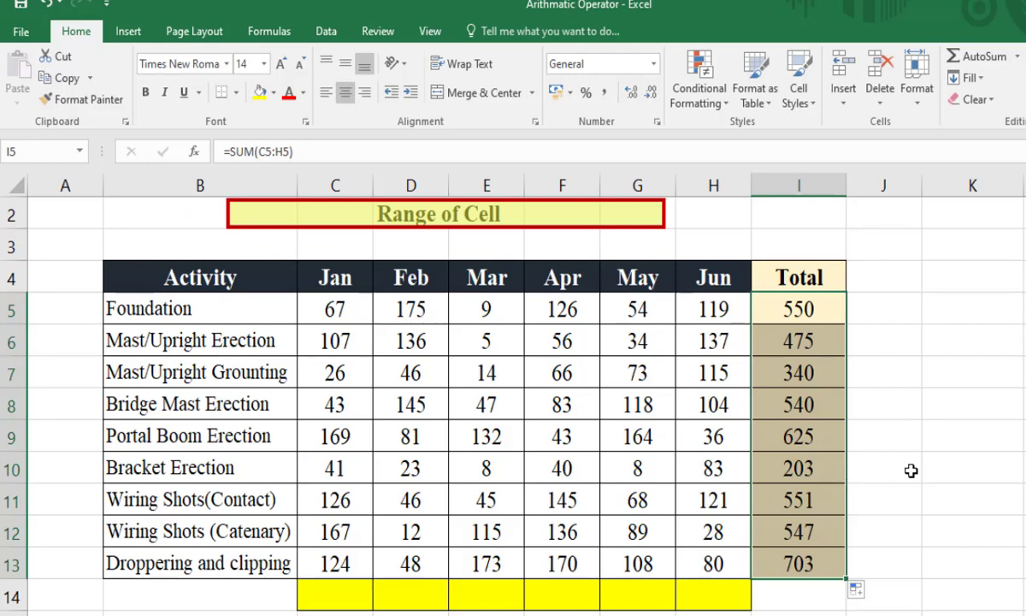
click(789, 312)
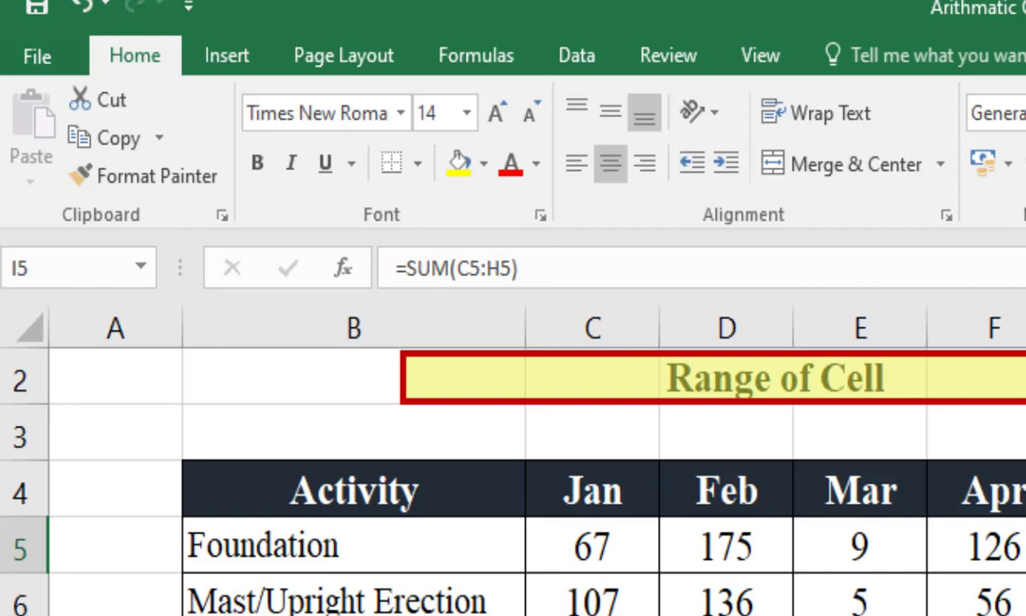
drag(694, 268, 701, 490)
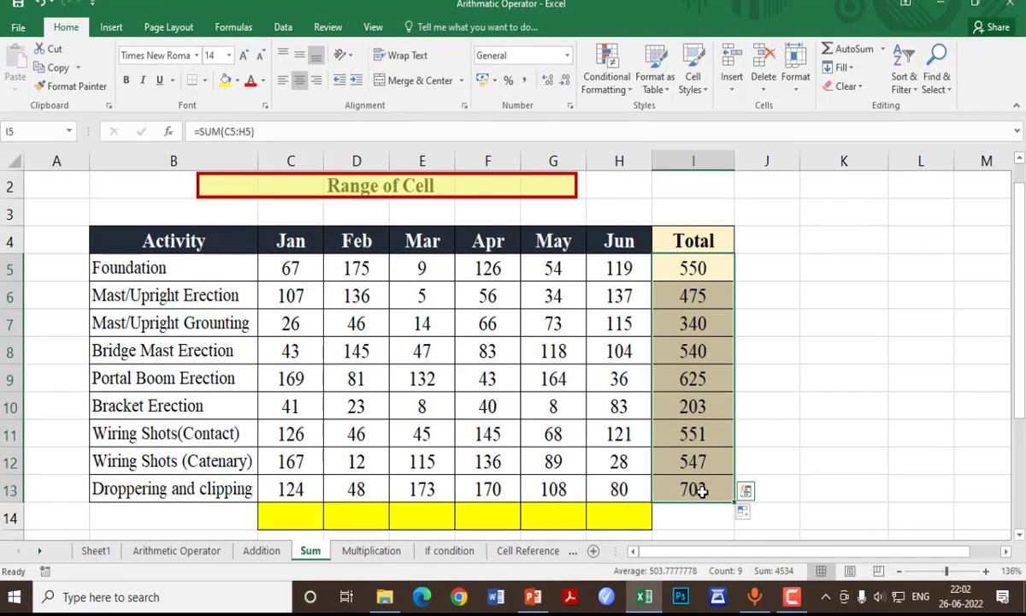
key(Delete)
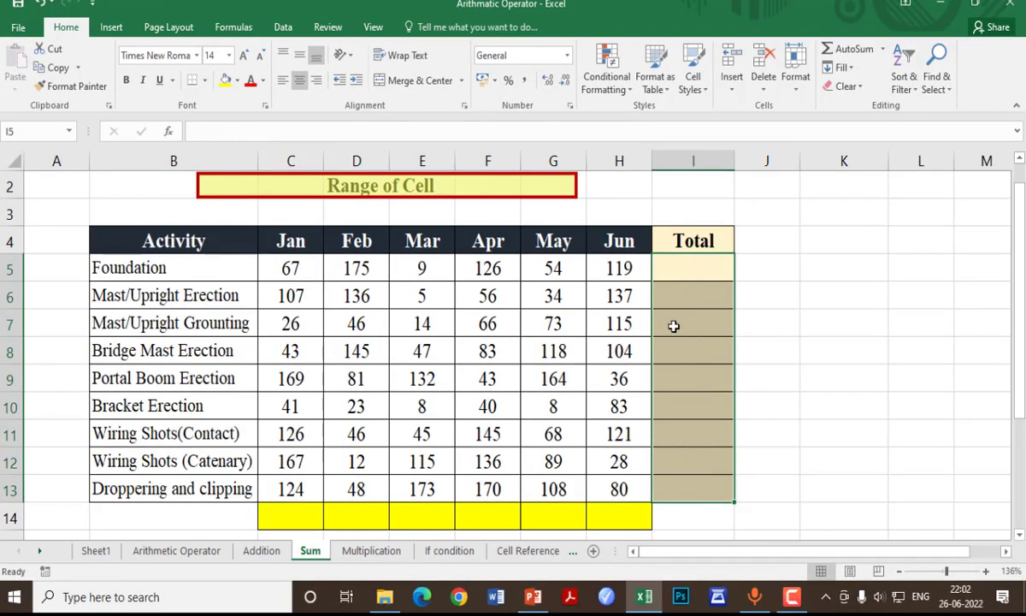
- Enter the formula =sum(C5:H5) in I5 for the Foundation row's total
click(672, 267)
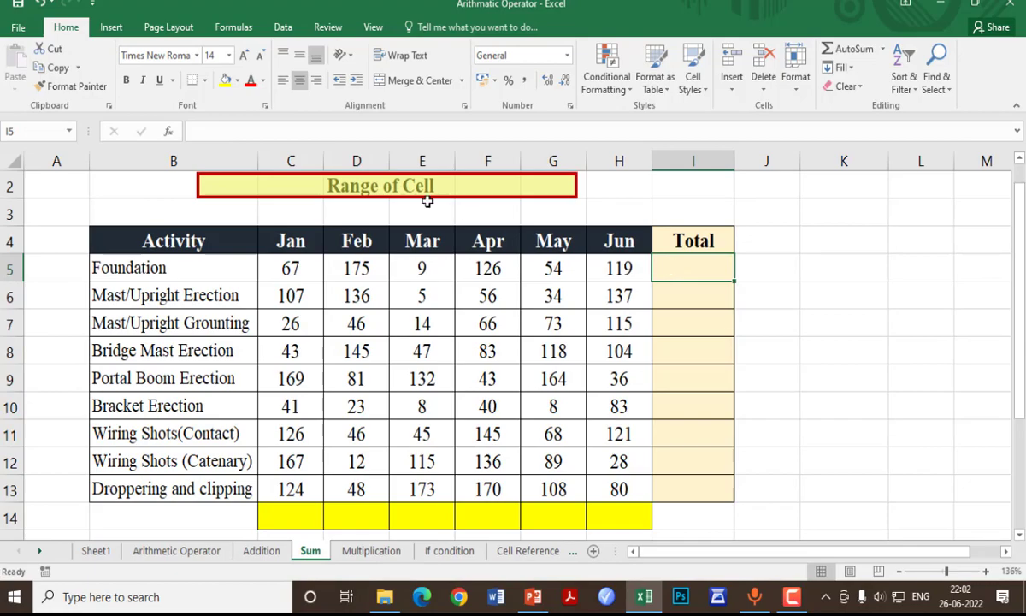
text(=)
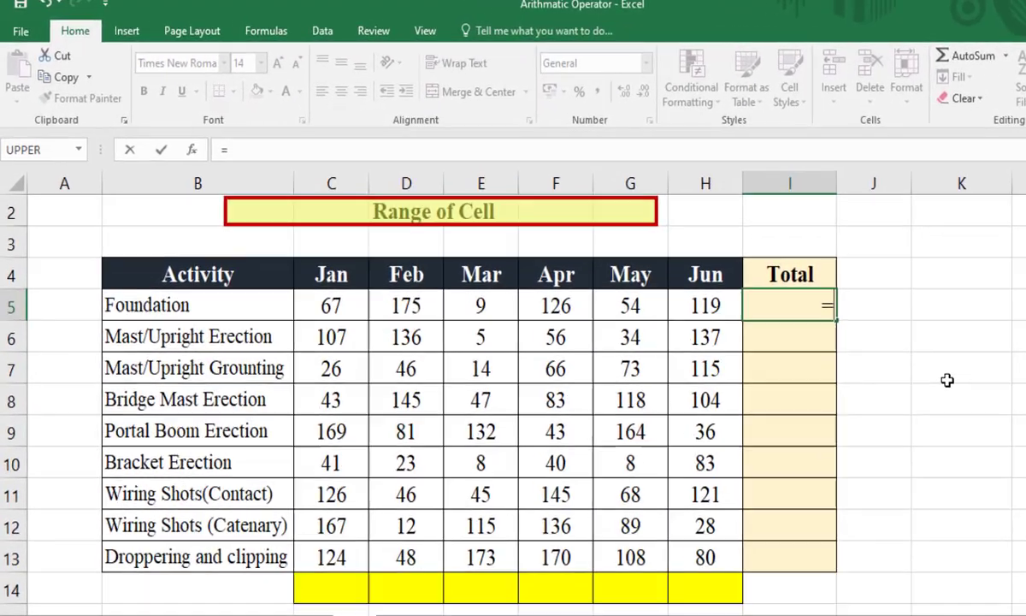
text(sum)
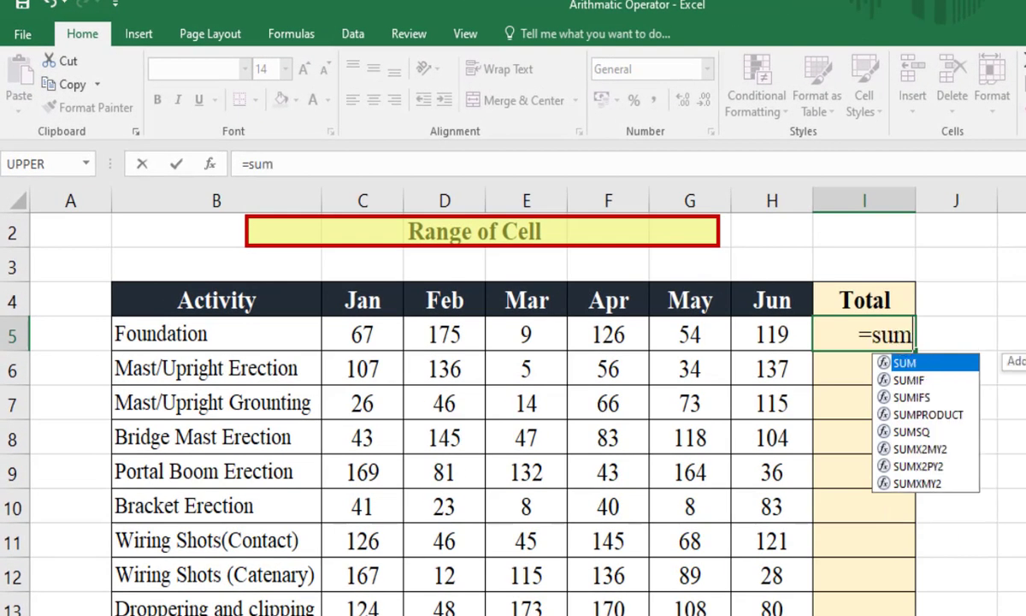
text(()
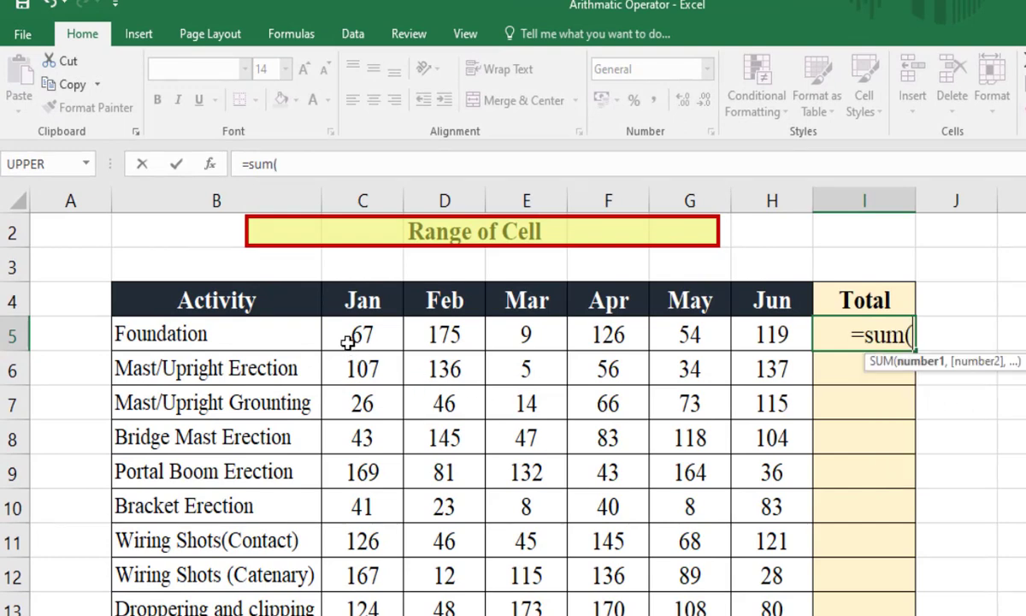
drag(342, 335, 670, 354)
drag(769, 344, 768, 342)
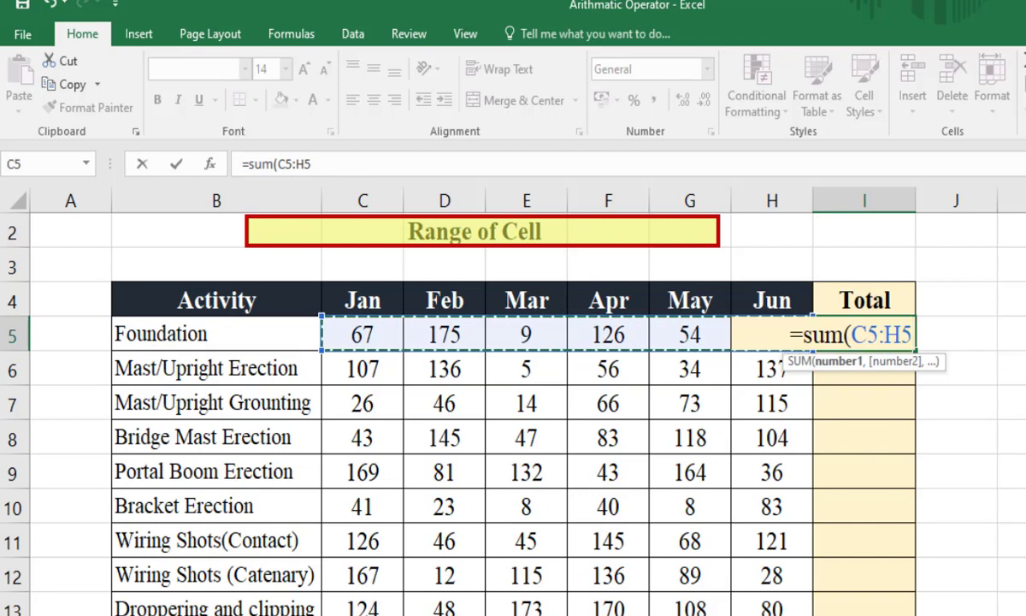
text())
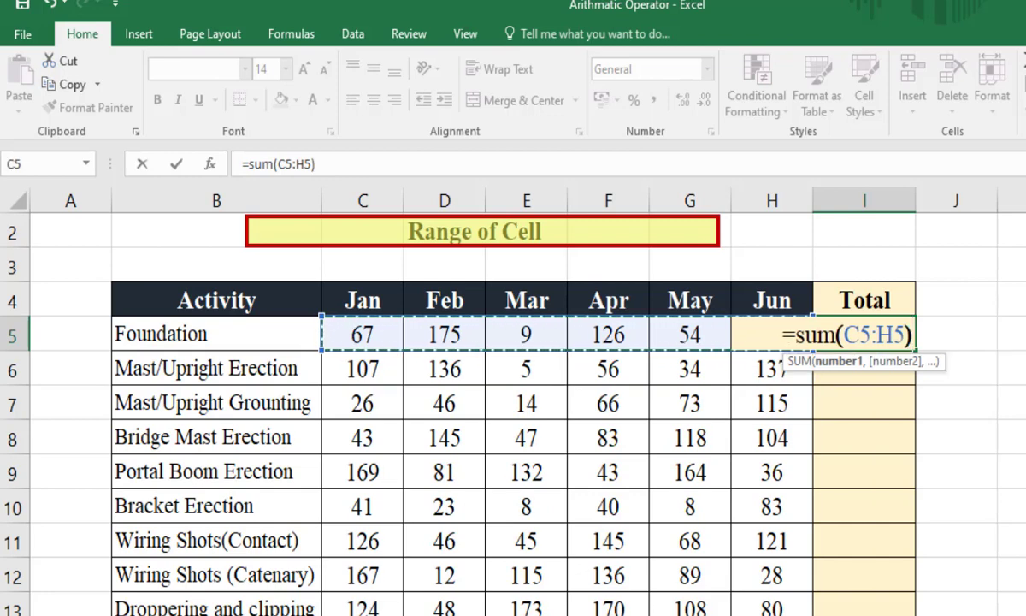
key(Return)
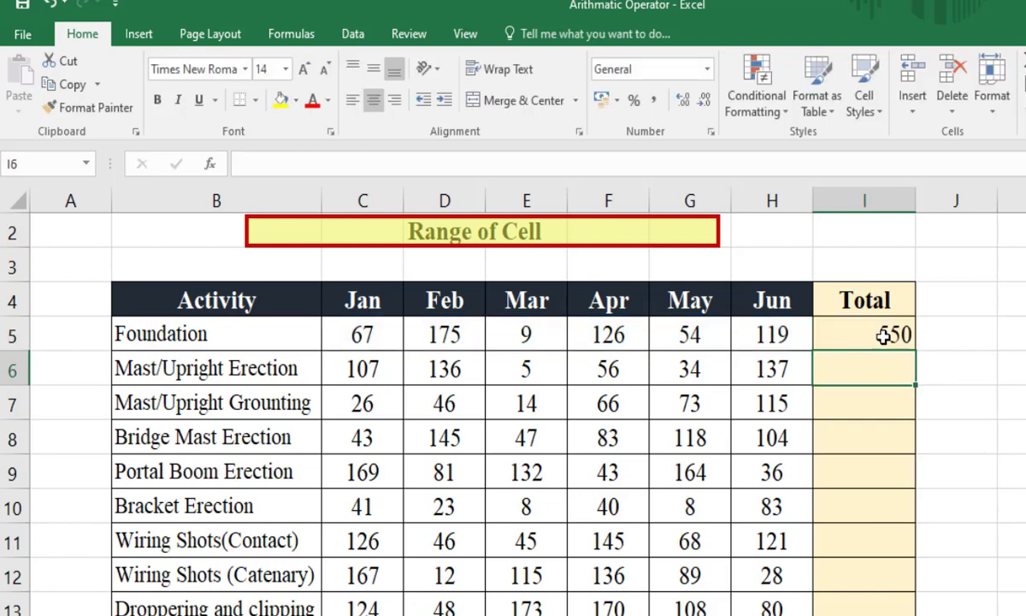
- Centre the Foundation total in I5 and auto-fill its formula down to I13
click(830, 327)
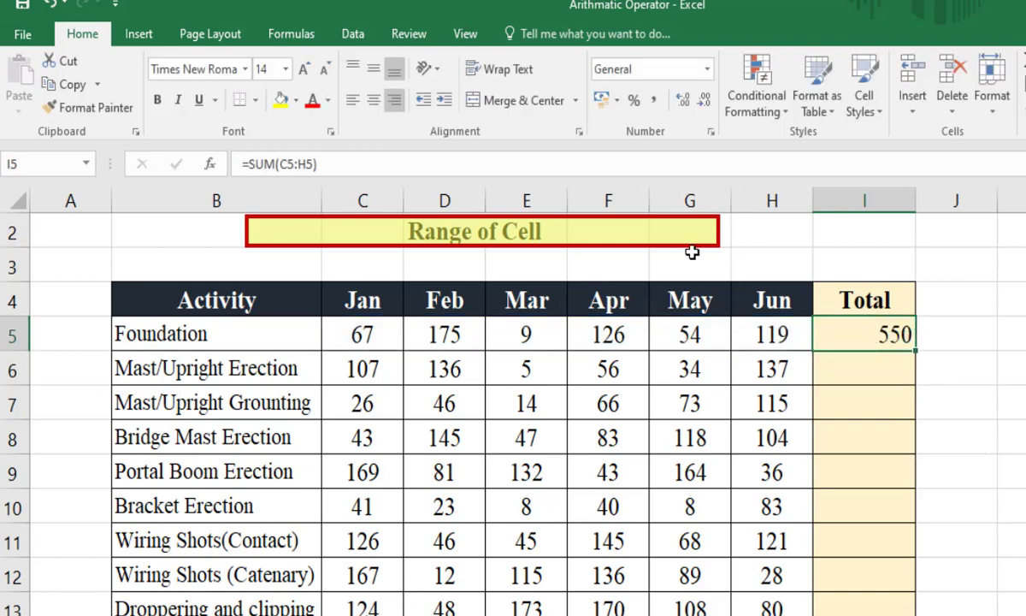
click(374, 101)
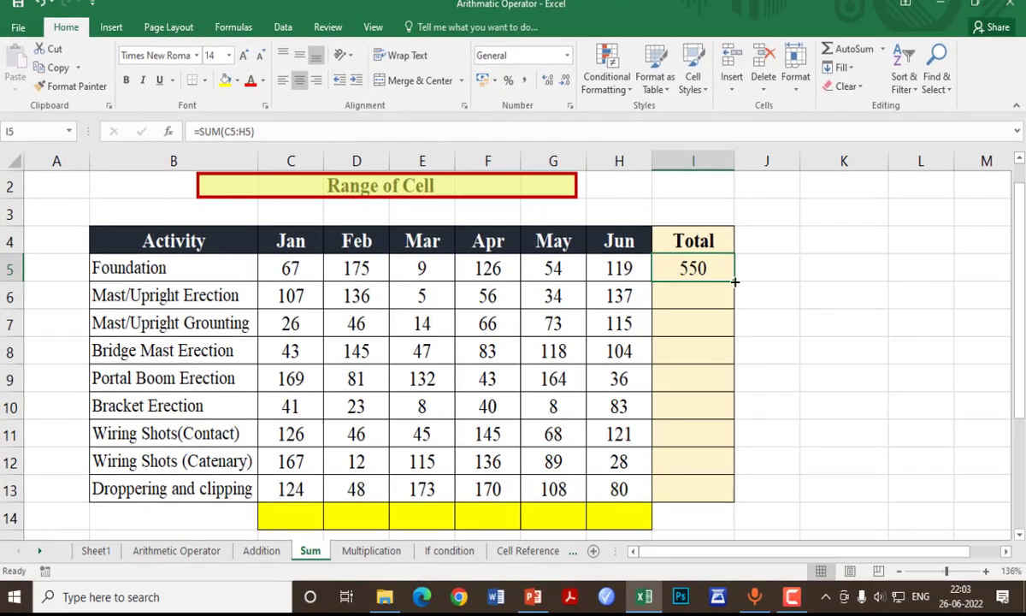
double_click(735, 281)
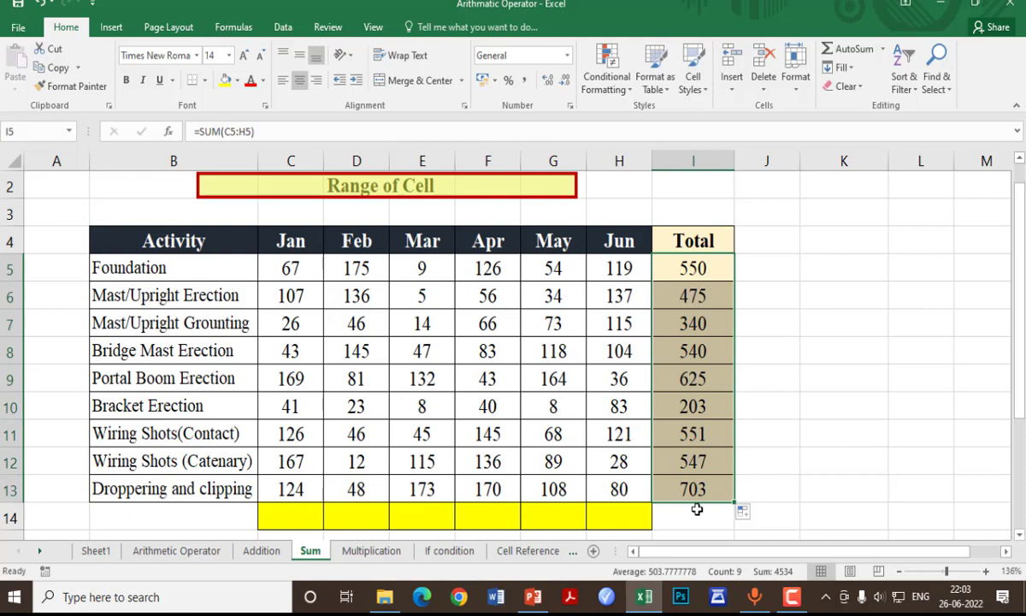
- Clear the totals in I5:I13 and use AutoSum on C5:I14 to total every activity row and month column together
key(Delete)
click(885, 479)
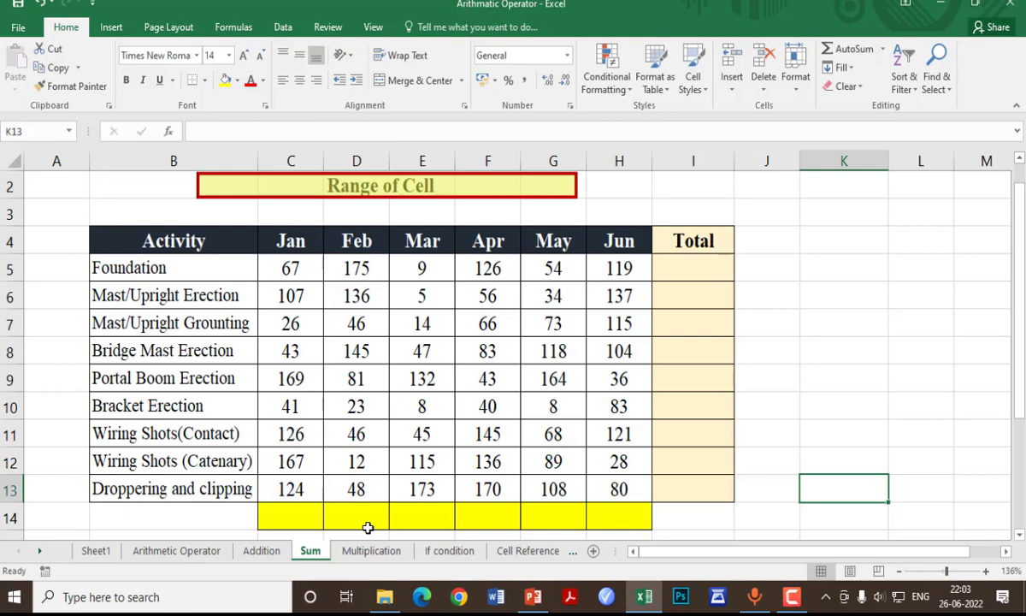
drag(275, 518, 684, 272)
key(alt+equal)
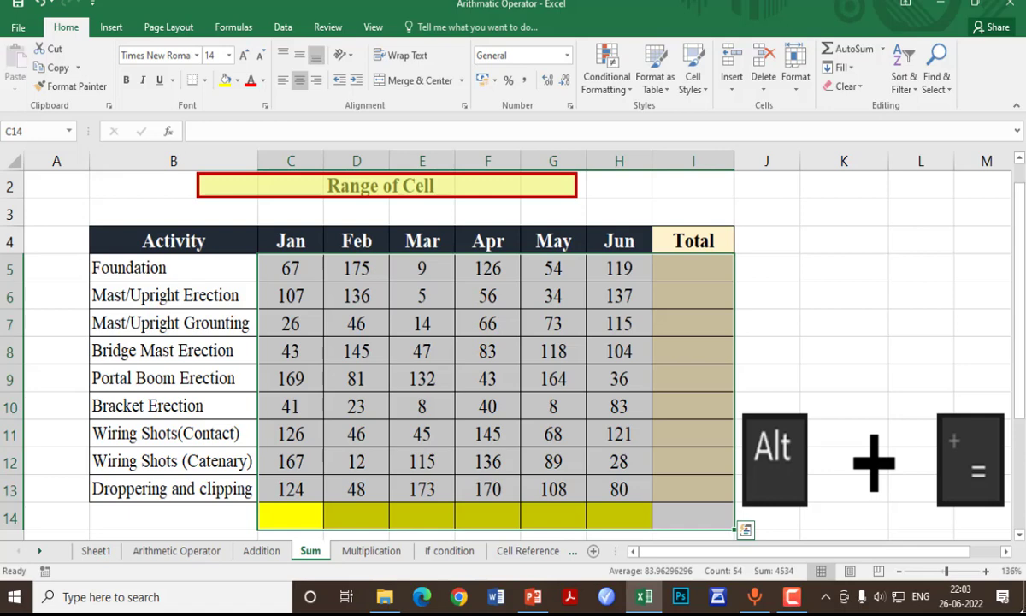
key(alt+equal)
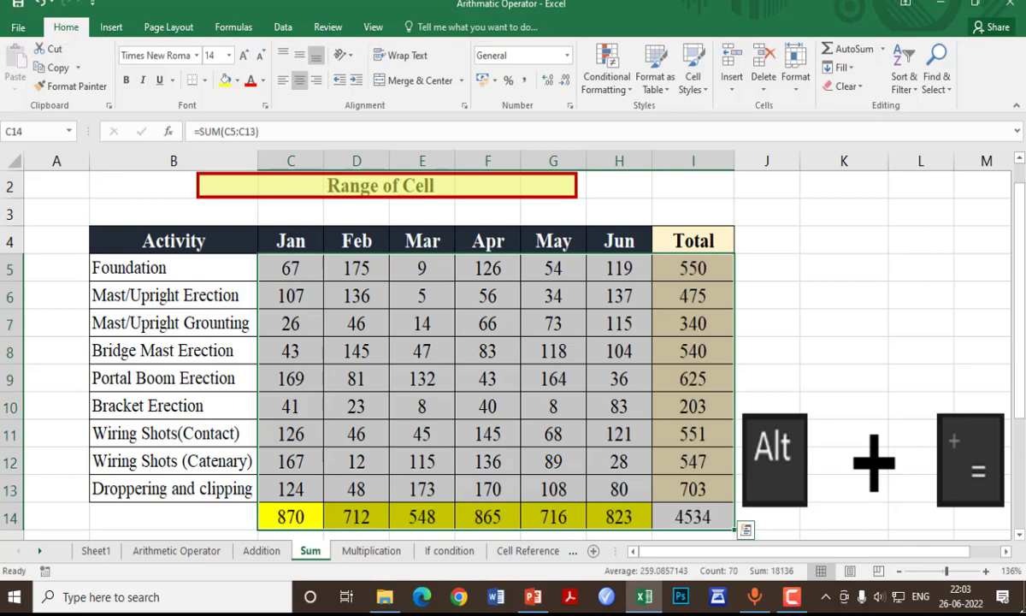
- Highlight the Total column I5:I14 and the monthly totals in row 14 to review the generated sums
click(680, 268)
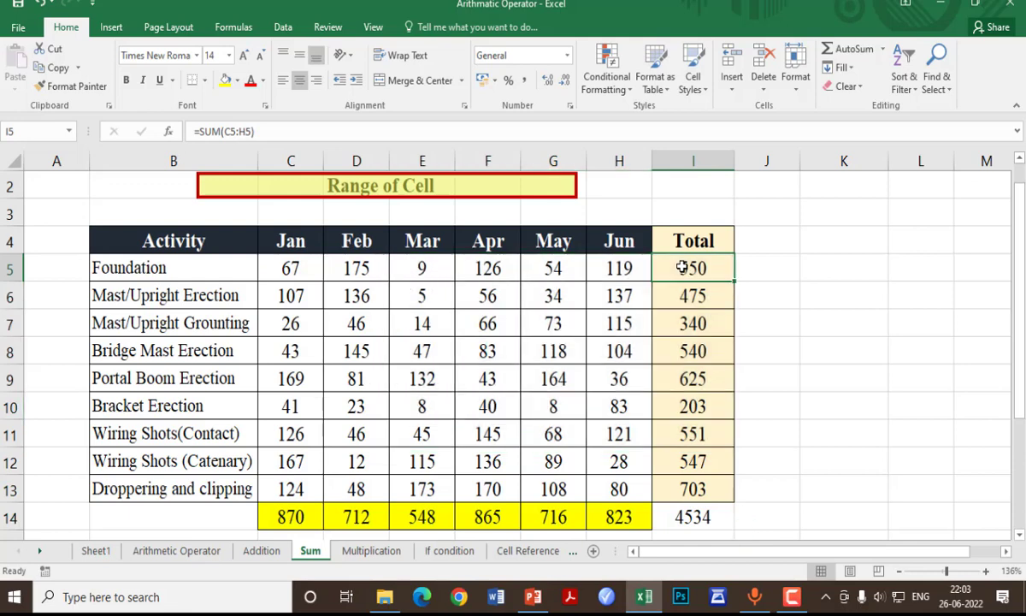
drag(682, 268, 687, 508)
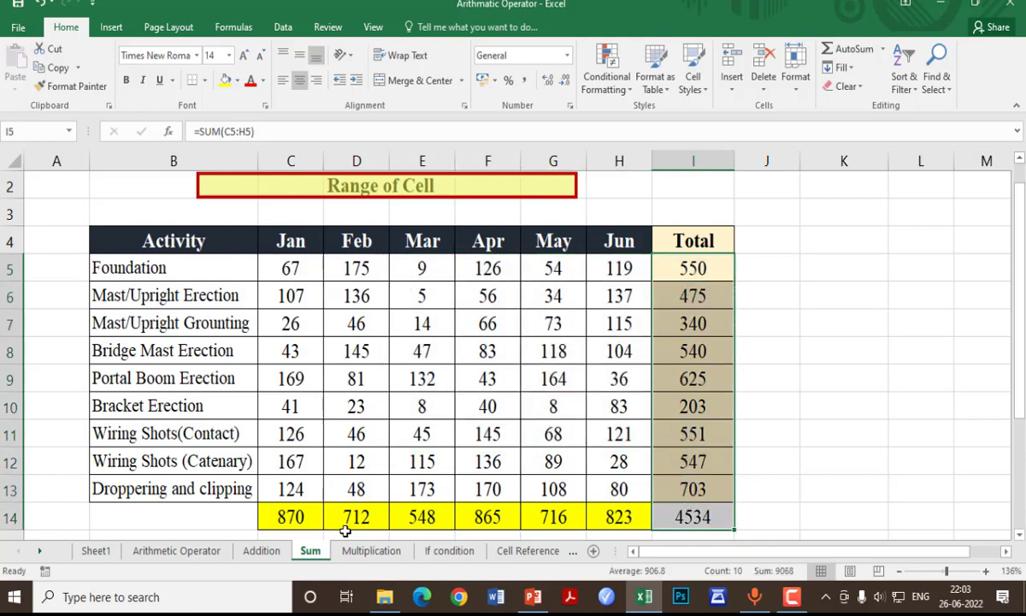
drag(282, 513, 667, 508)
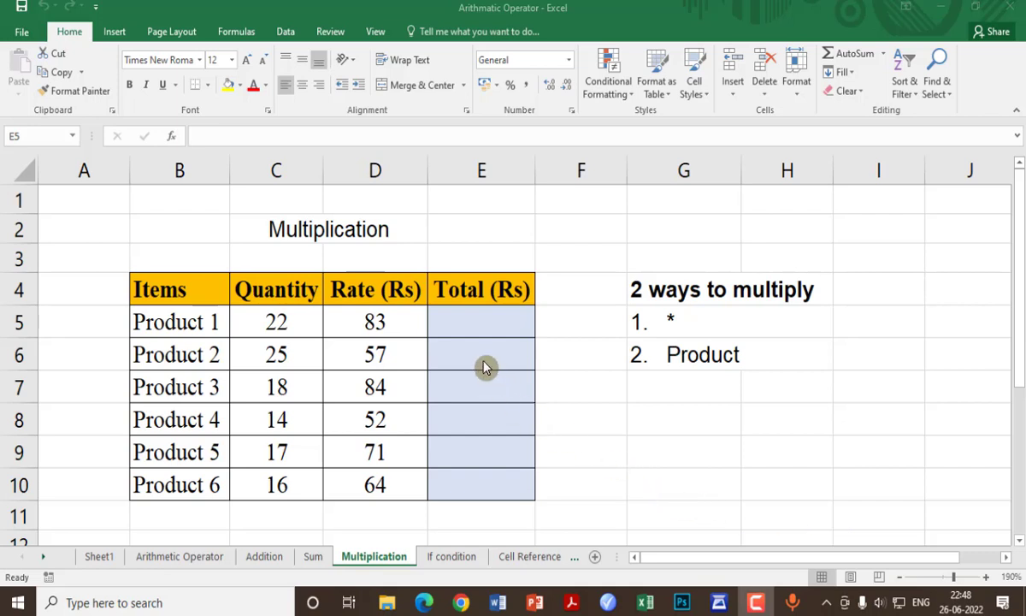
- Enter the formula =C5*D5 in E5 to multiply Product 1's quantity by its rate
click(482, 323)
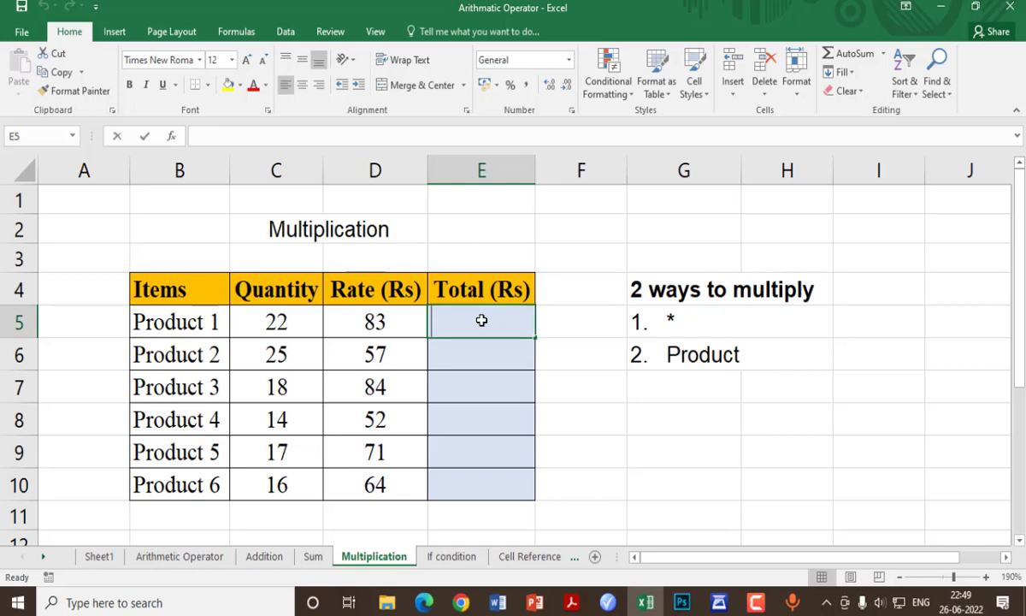
text(=)
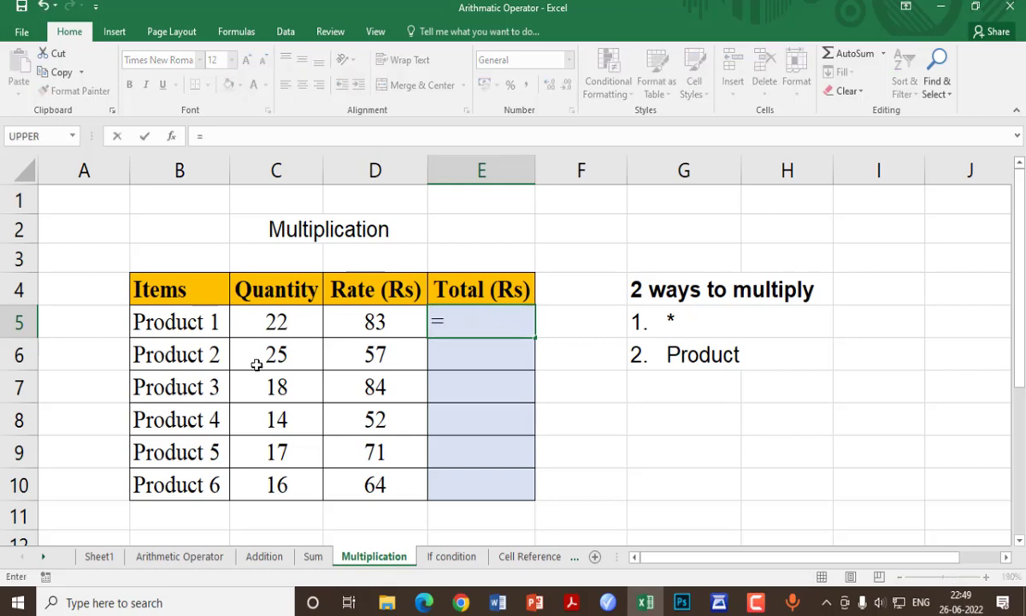
click(260, 323)
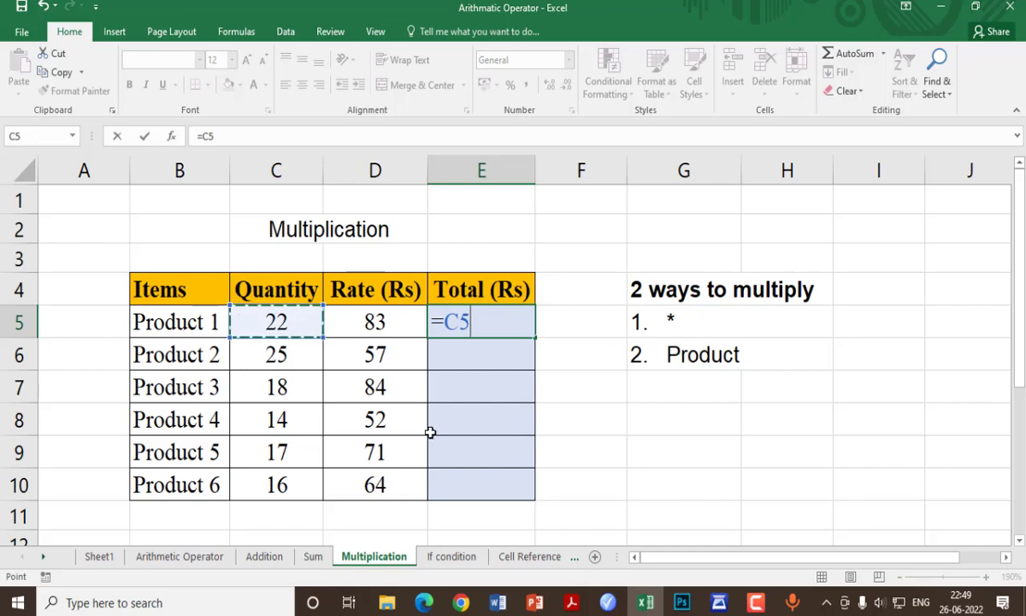
text(*)
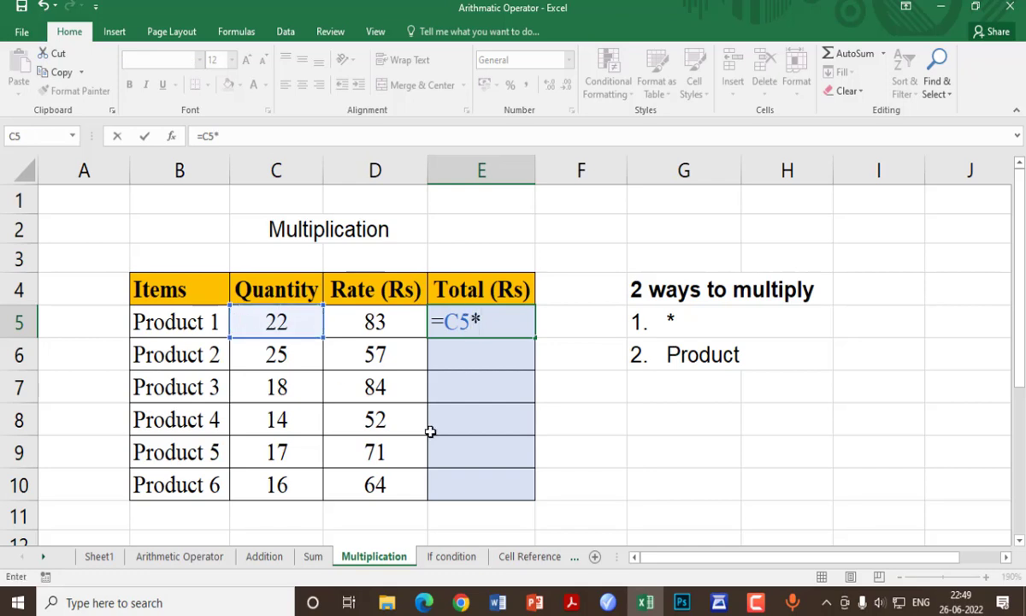
click(376, 313)
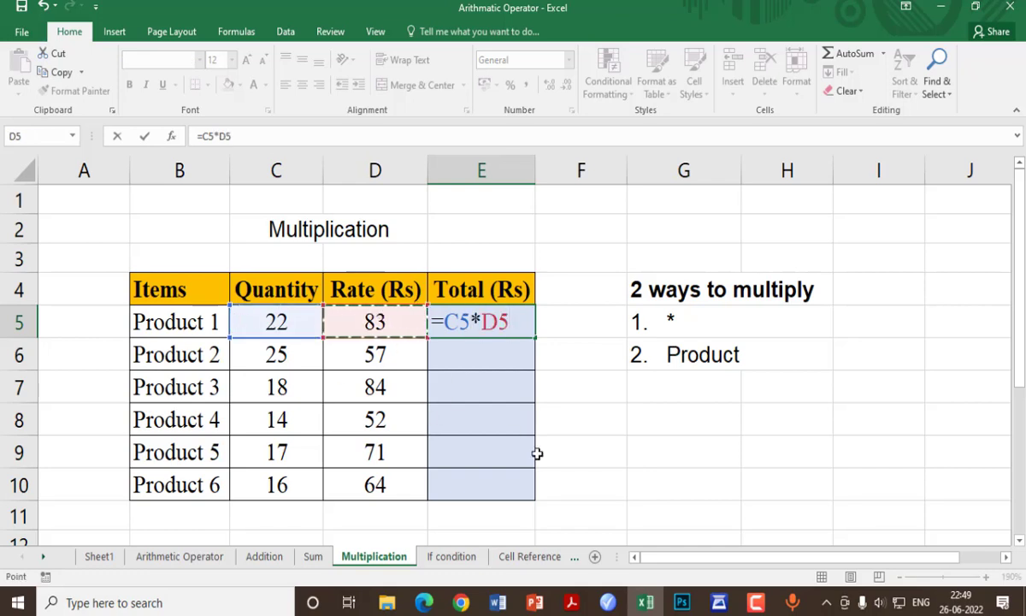
key(Return)
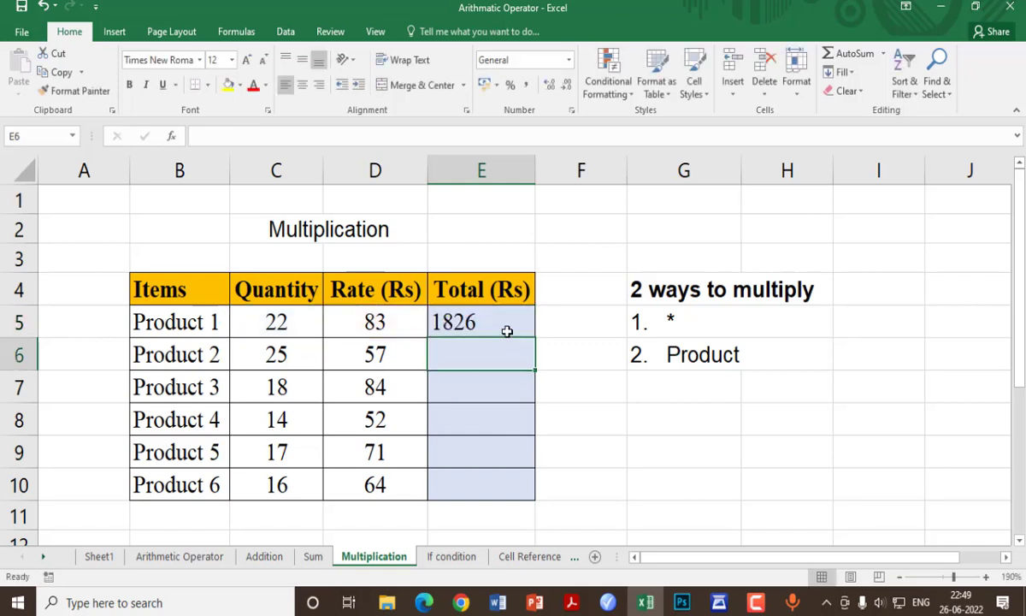
- Auto-fill the multiplication formula from E5 down to E10 for the remaining products
click(500, 323)
drag(535, 337, 528, 496)
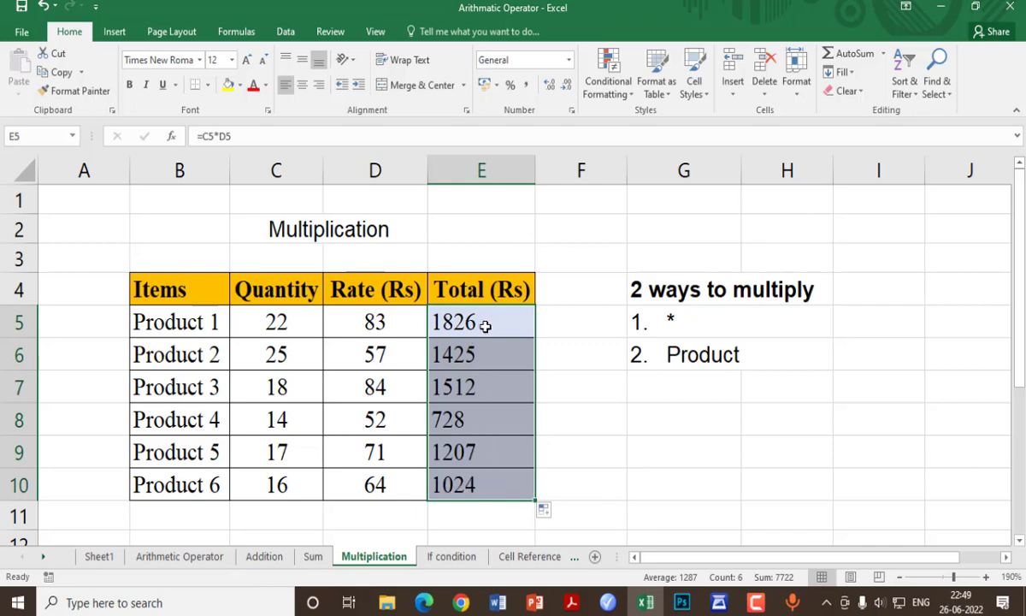
click(612, 485)
- Point out the * and Product methods in G5 and G6, and clear the totals in E5:E10
click(689, 314)
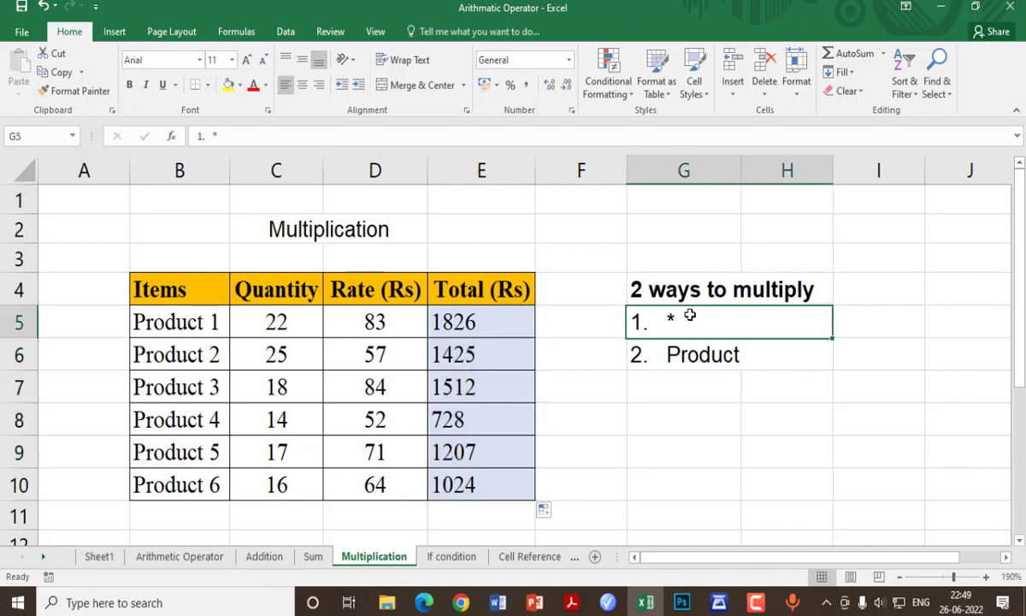
click(681, 355)
click(456, 318)
drag(456, 318, 453, 479)
key(Delete)
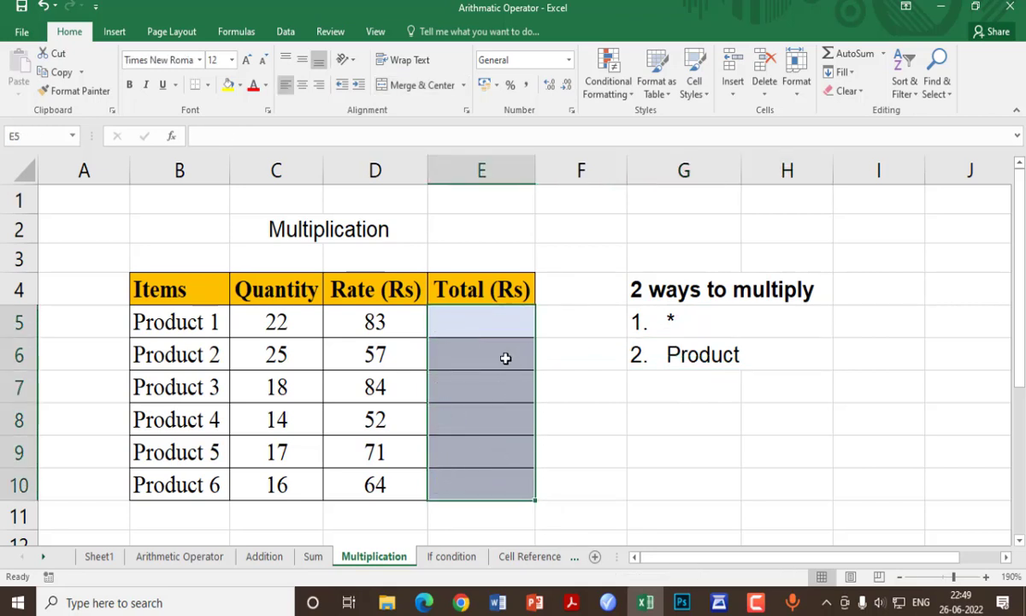
- Enter the formula =PRODUCT(C5,D5) in E5 and auto-fill it down to E10 for all six products
text(=)
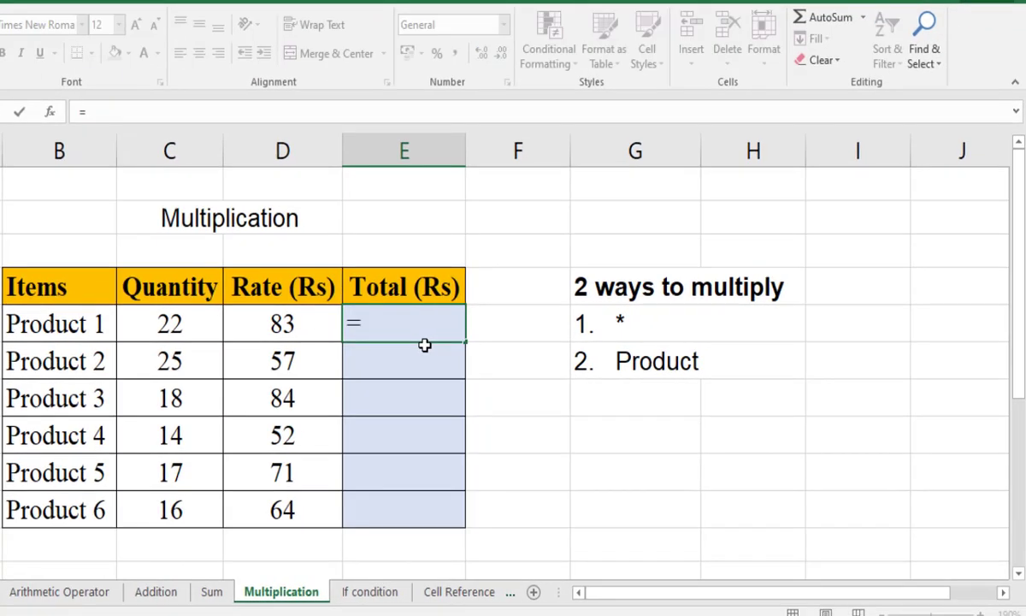
text(produ)
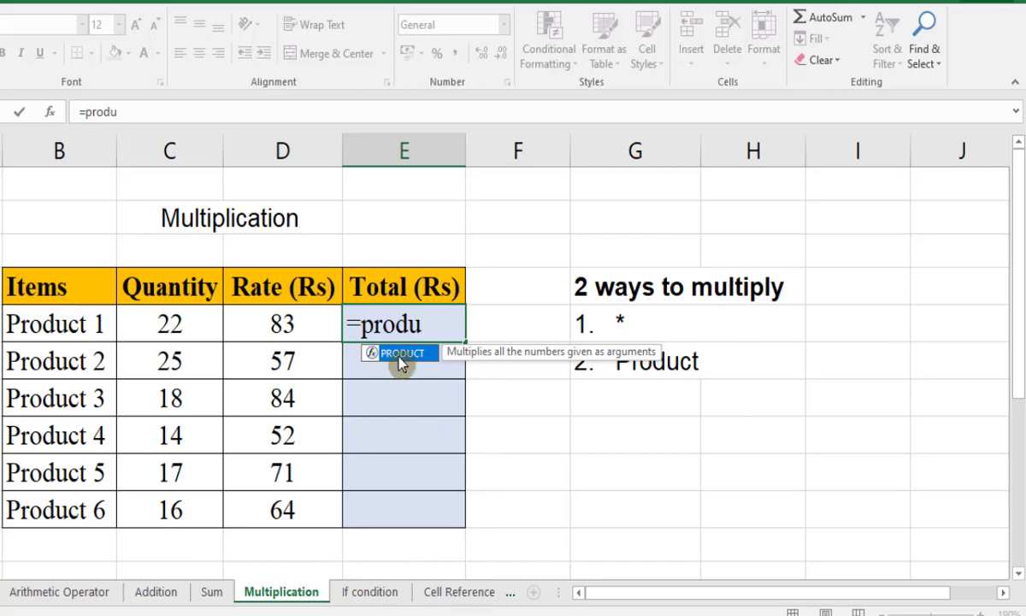
double_click(411, 366)
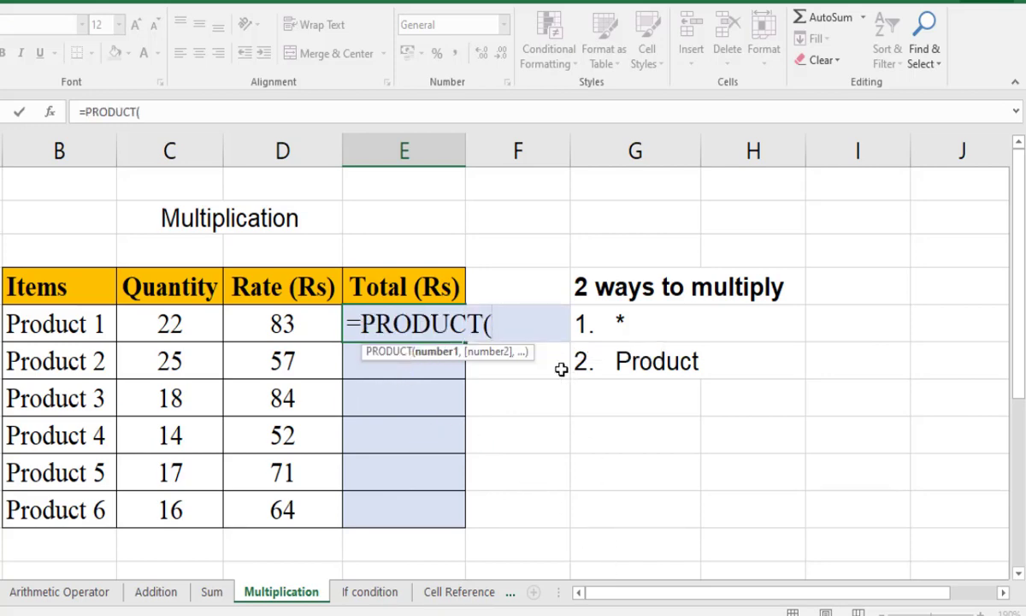
click(189, 332)
text(,)
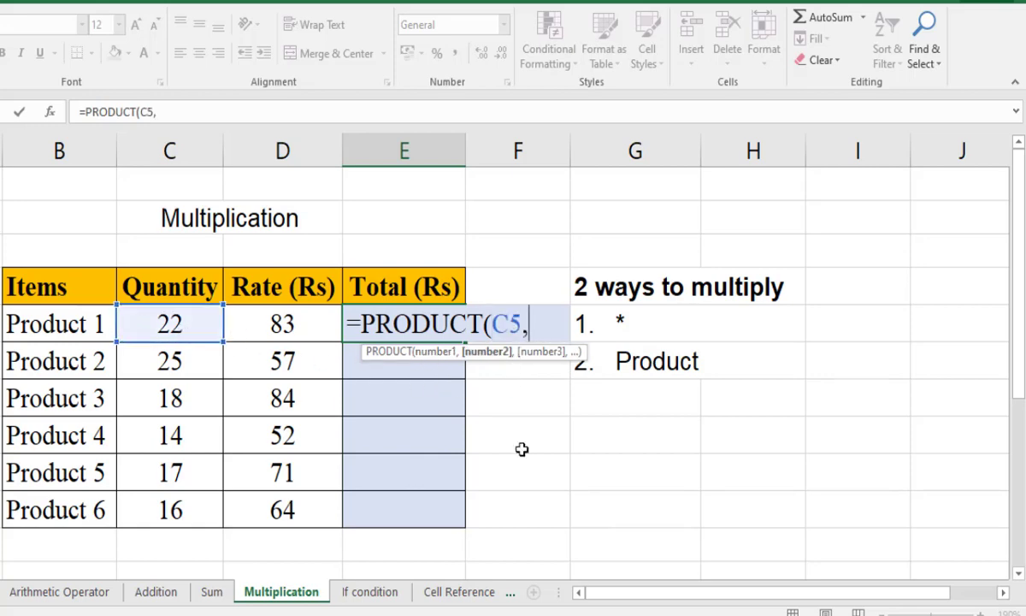
click(282, 325)
text())
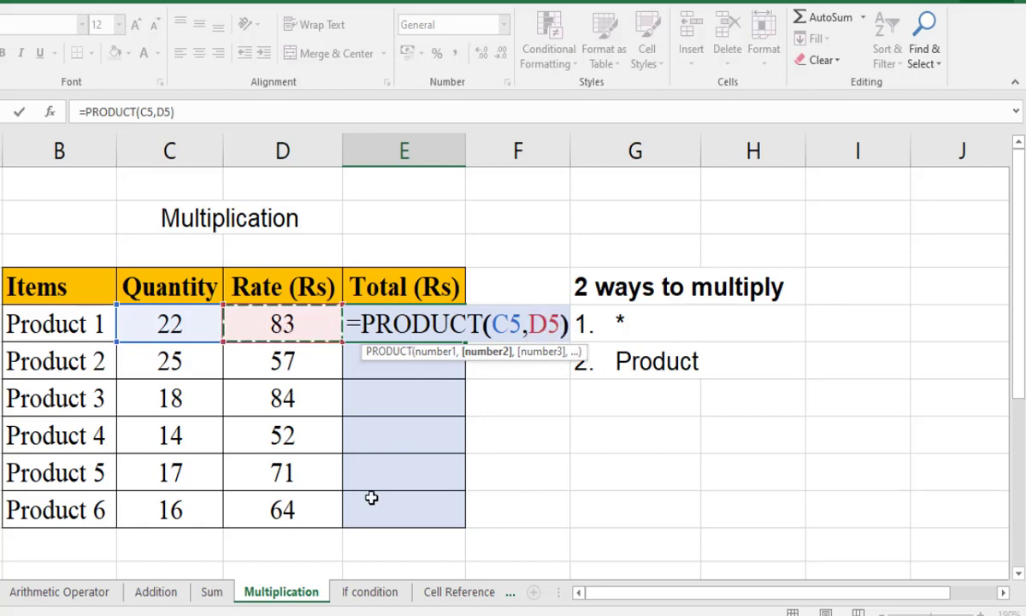
key(Return)
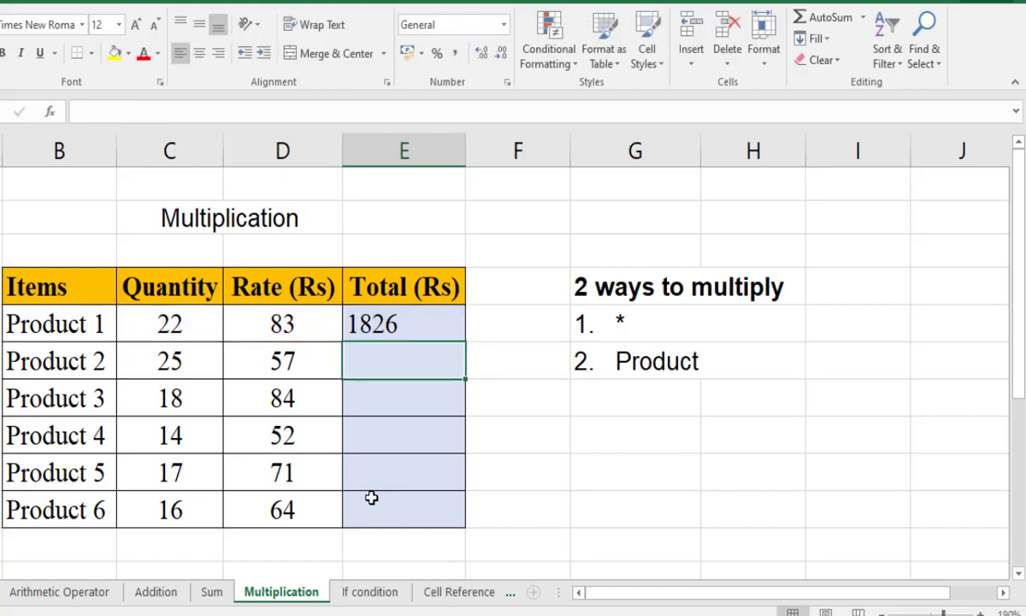
click(409, 325)
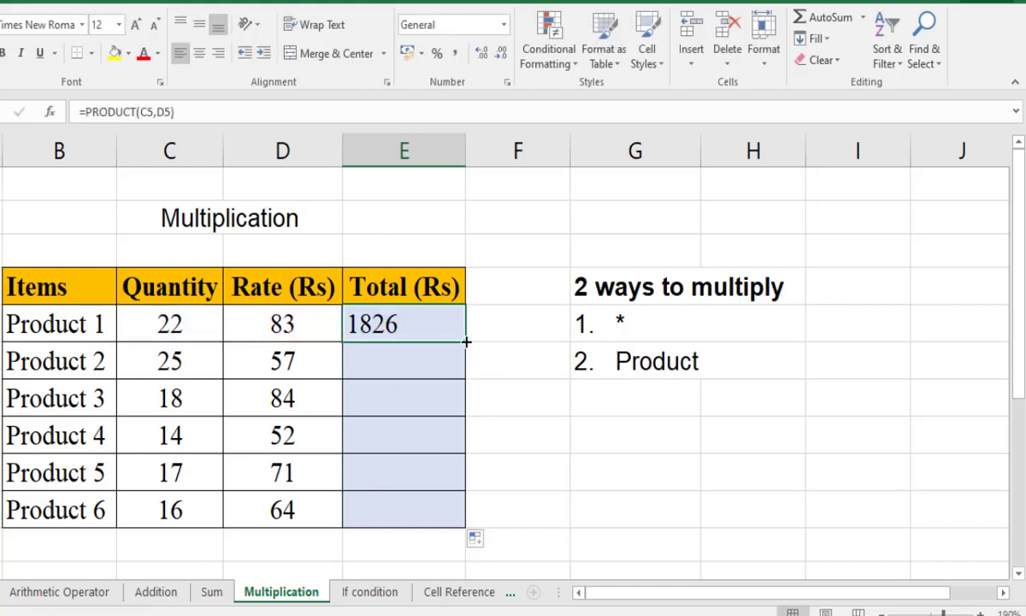
double_click(466, 342)
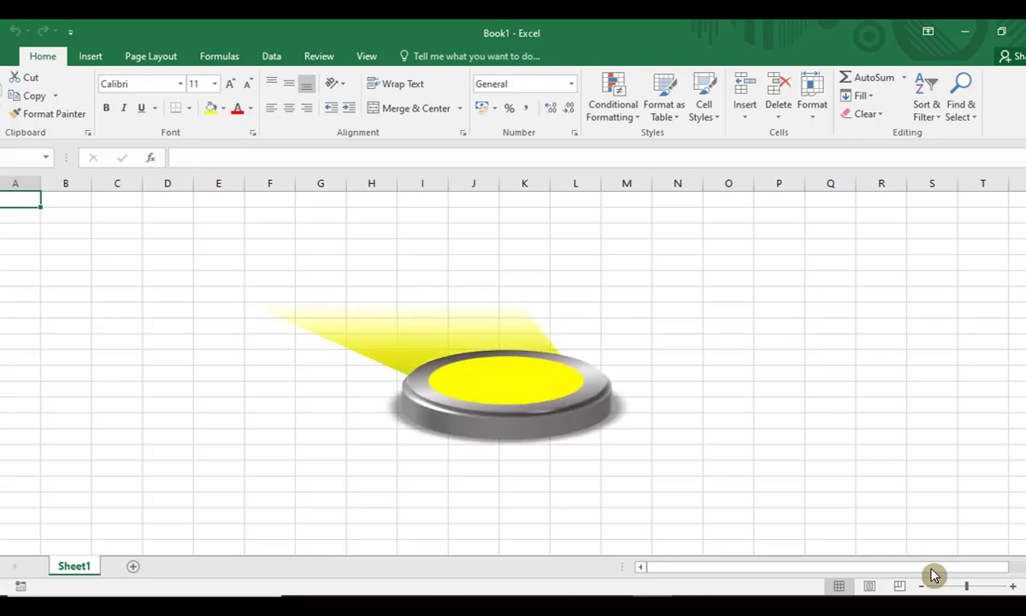